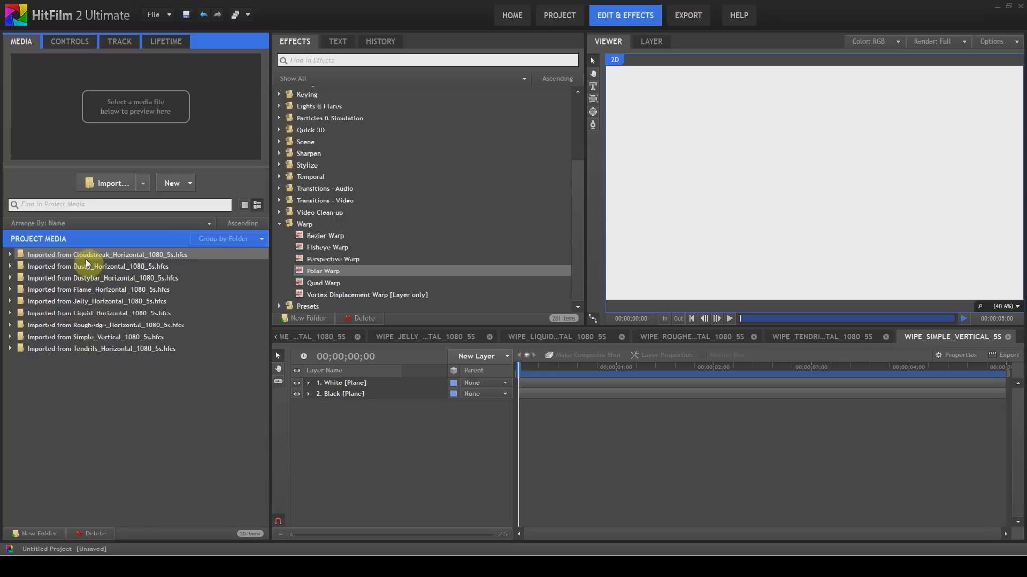
- Inspect the imported wipe folders in the project media, including the contents of the Cloudstreak folder and its Assets subfolder
right_click(85, 259)
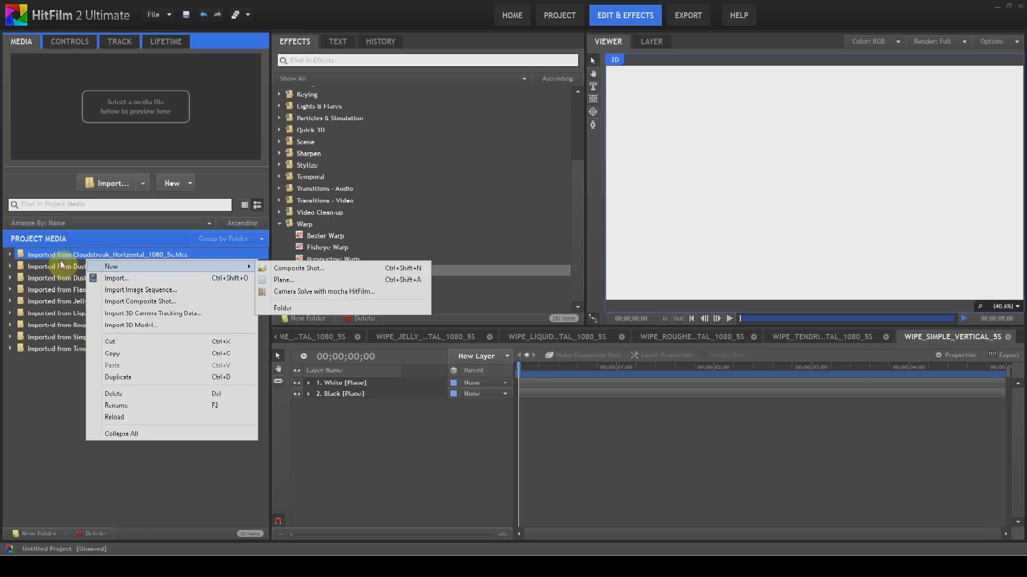
click(67, 410)
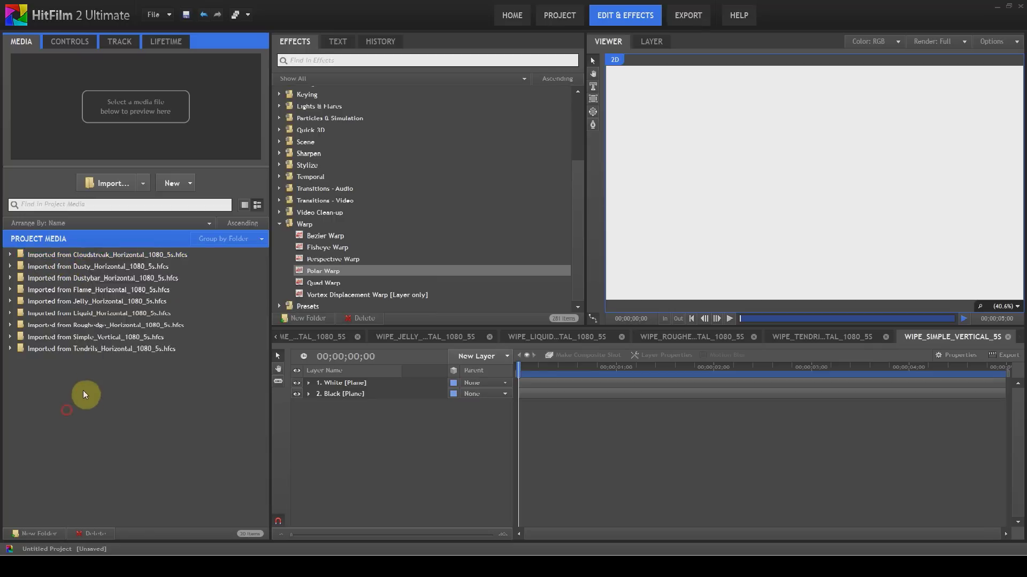
click(11, 255)
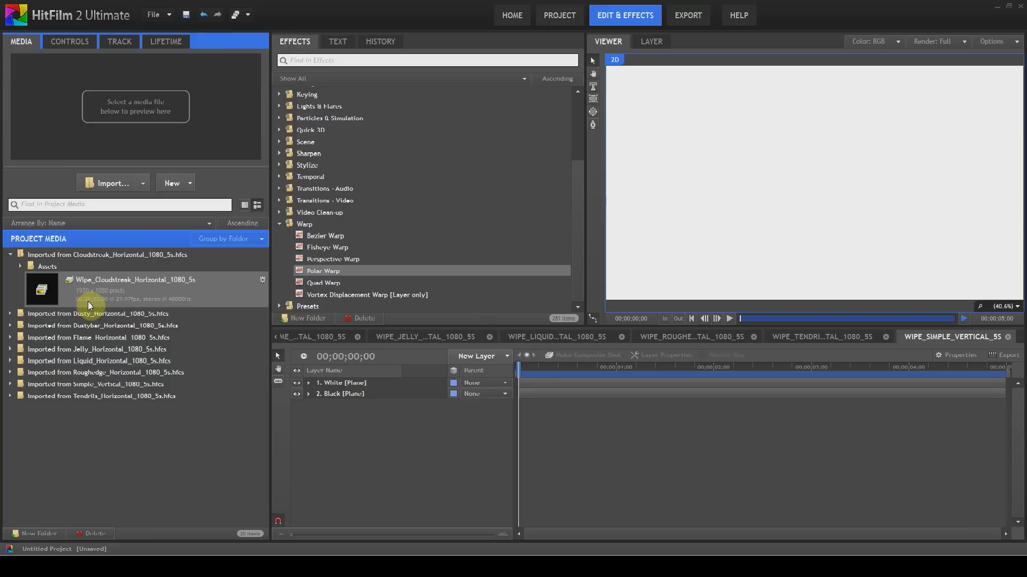
click(21, 266)
click(21, 266)
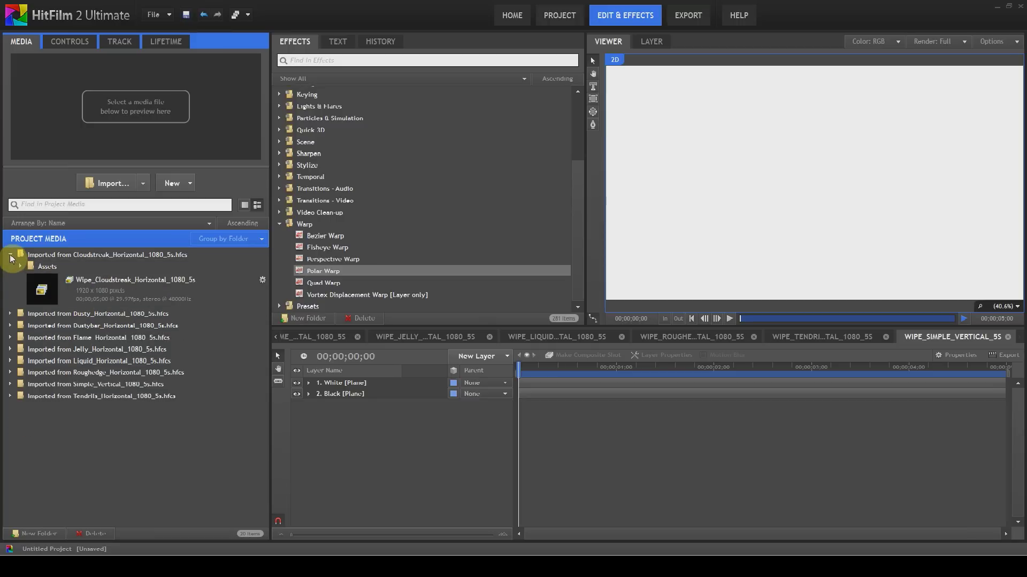
click(10, 256)
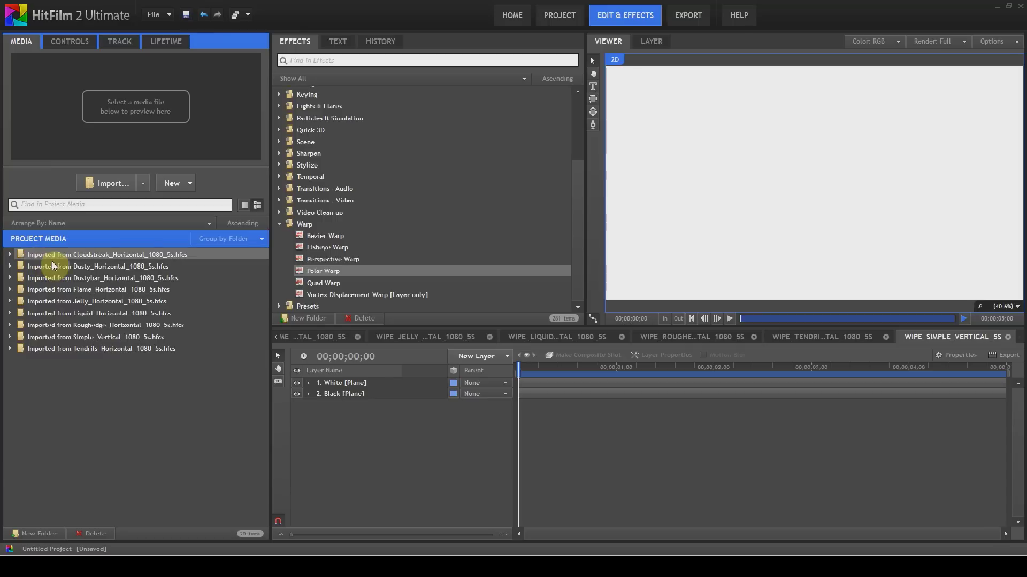
click(165, 300)
click(173, 338)
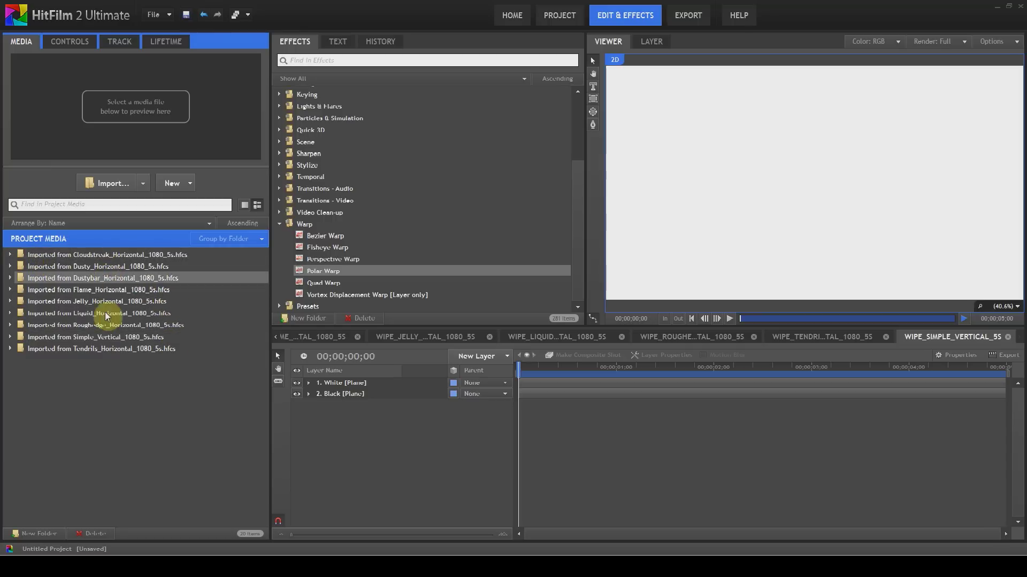
click(129, 393)
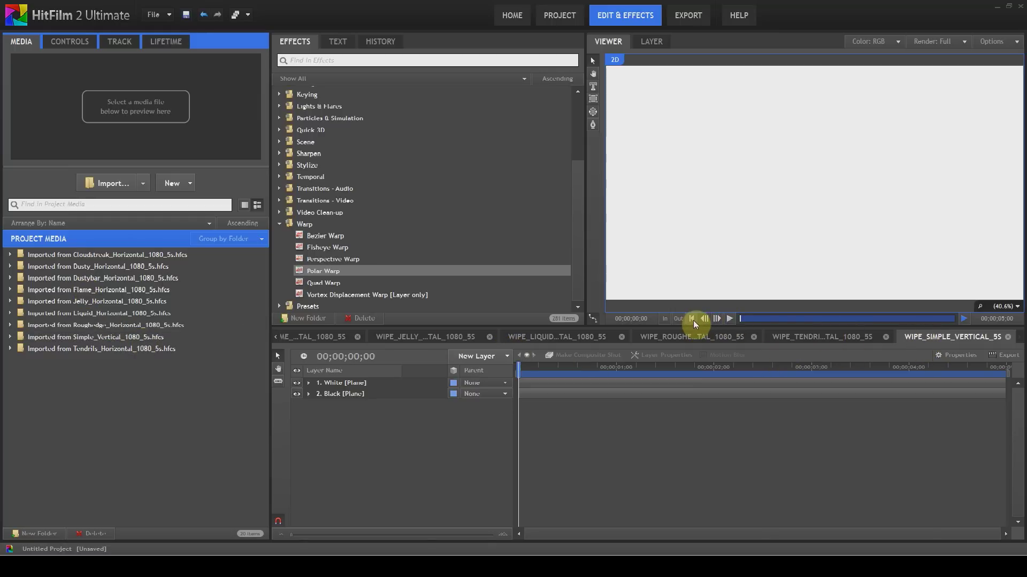
- Play back the simple vertical wipe and examine the White plane's position at its first and last keyframes
click(730, 319)
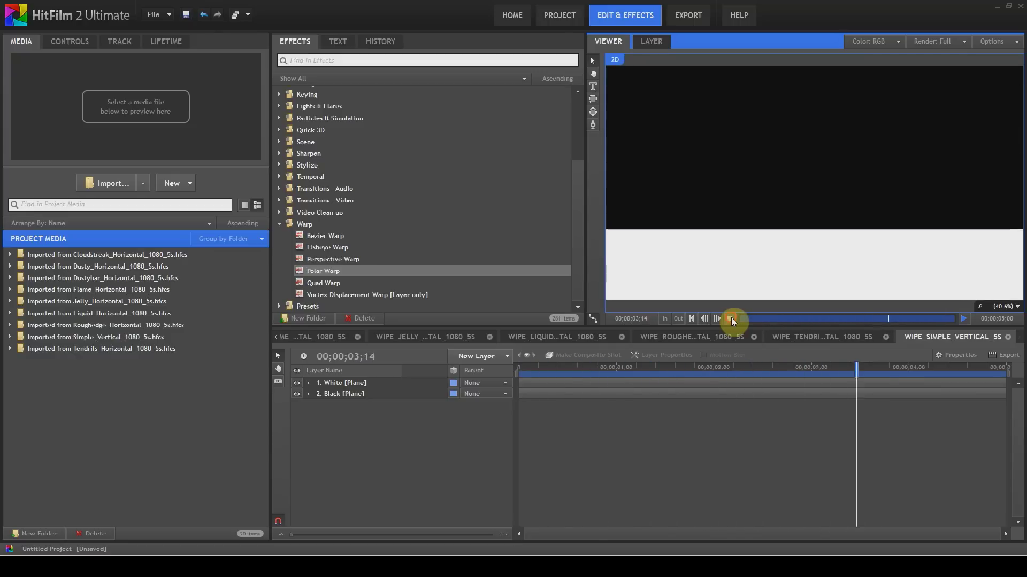
click(730, 318)
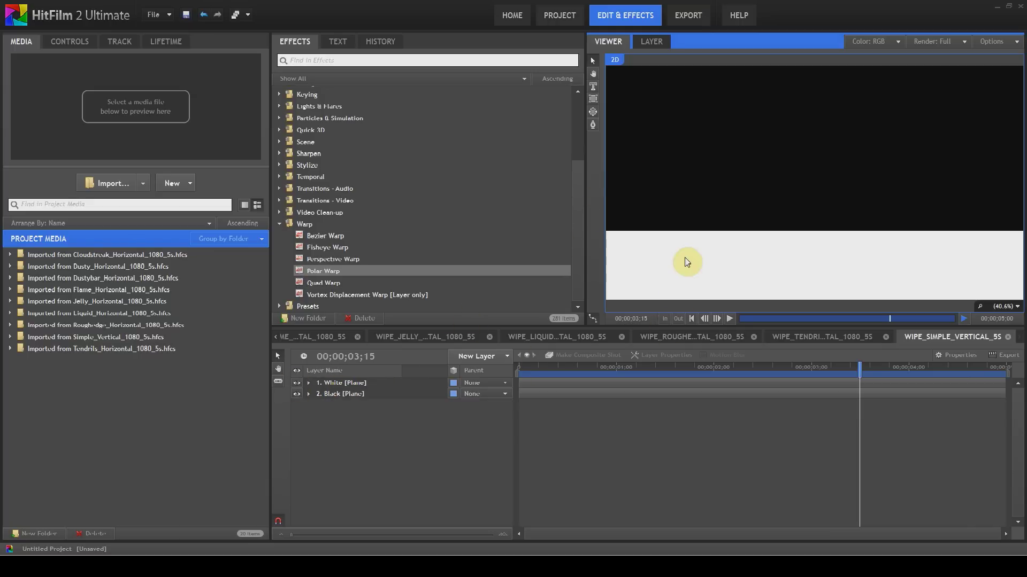
click(308, 382)
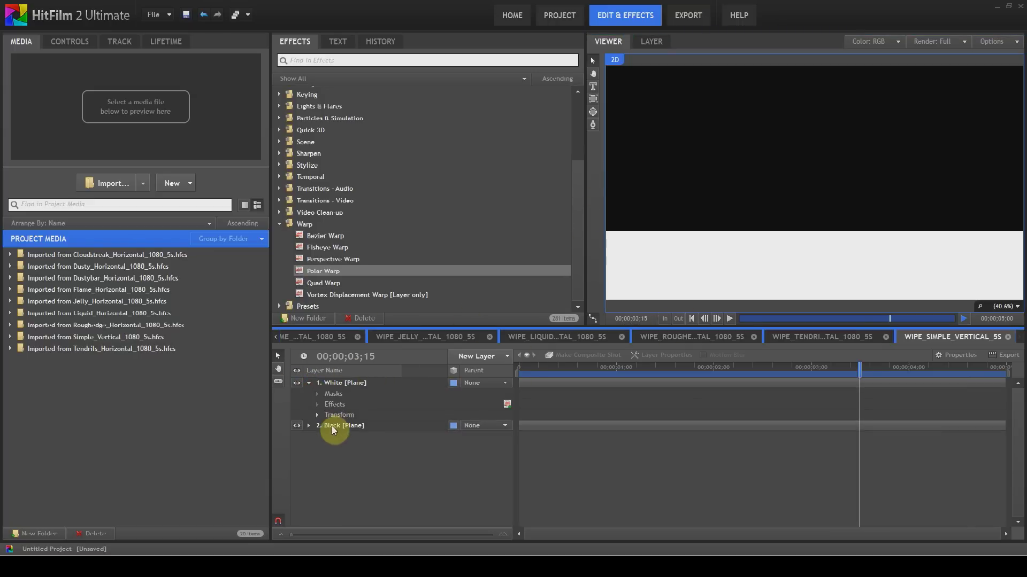
click(317, 416)
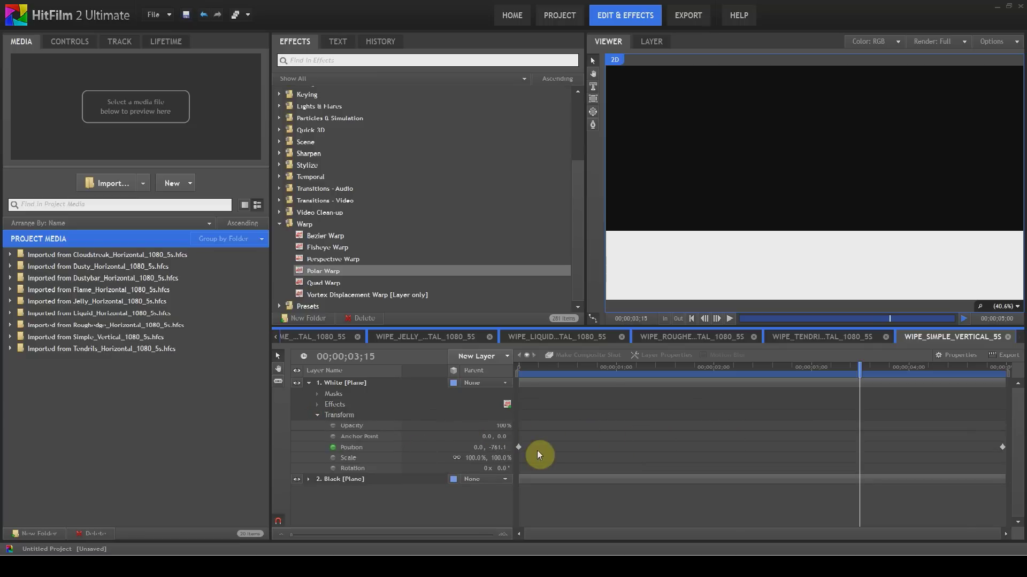
click(519, 447)
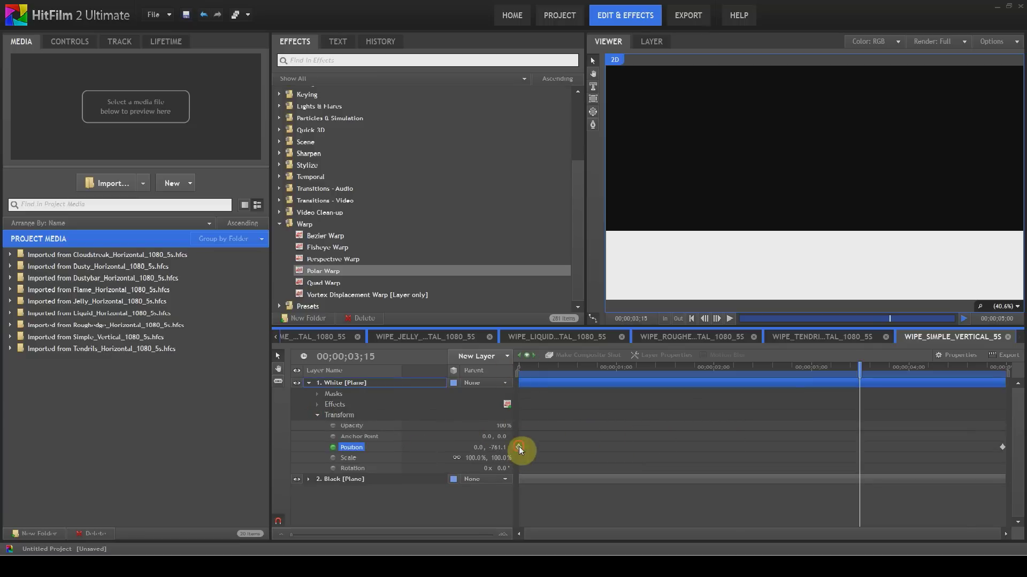
click(518, 355)
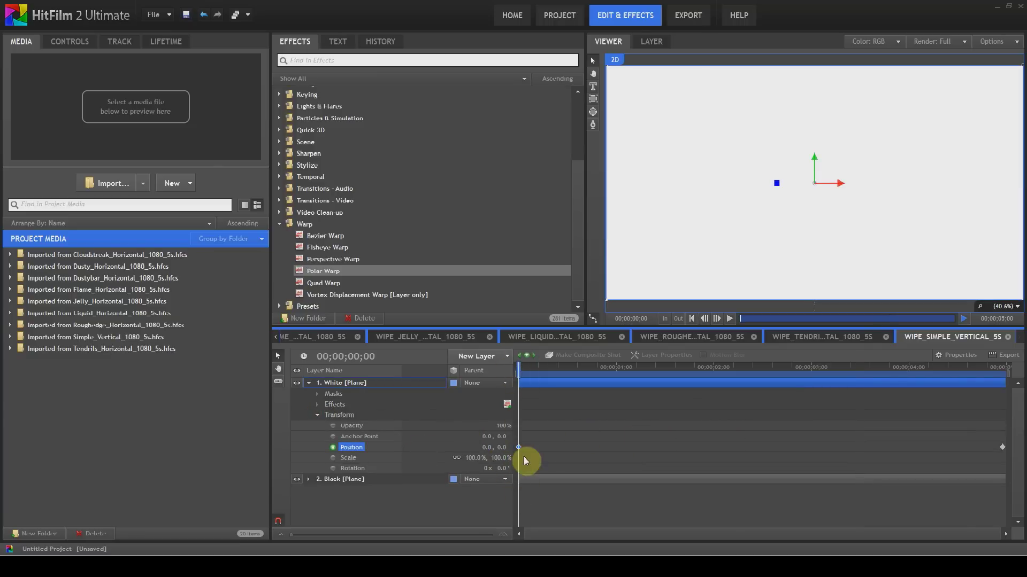
click(534, 356)
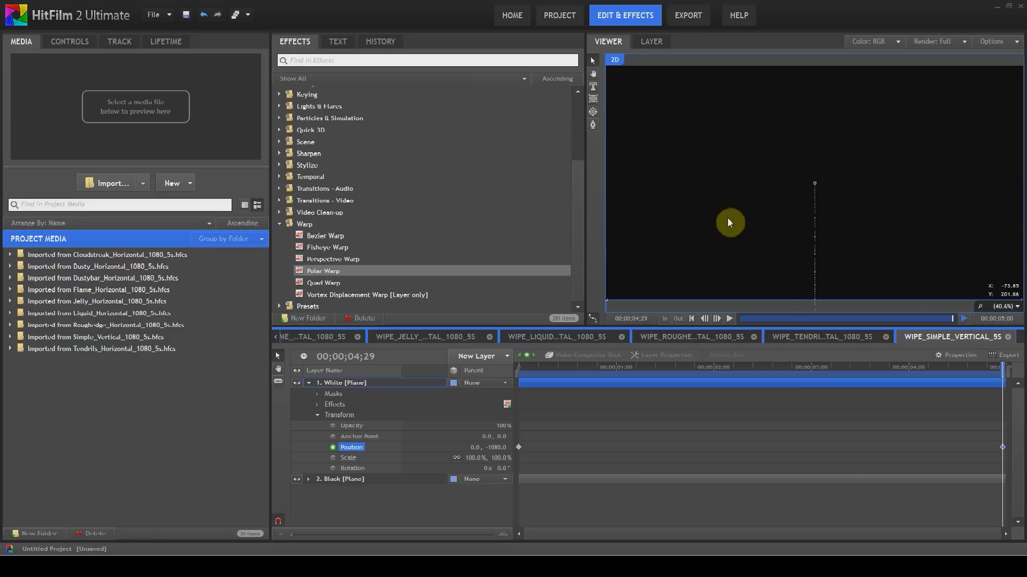
- Set the White plane's ending position keyframe to -1920, 0 and play the wipe from the start
click(497, 447)
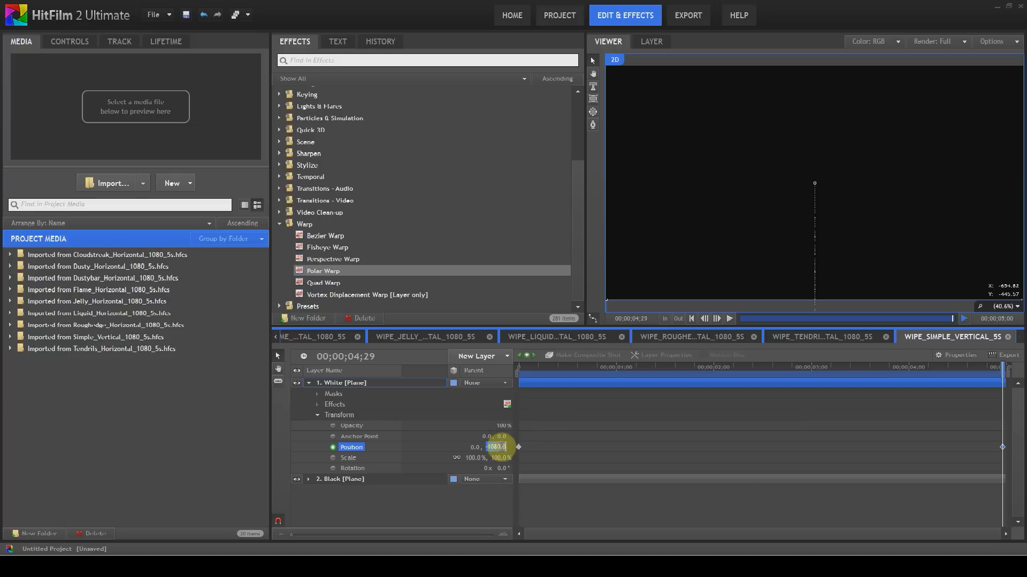
text(0)
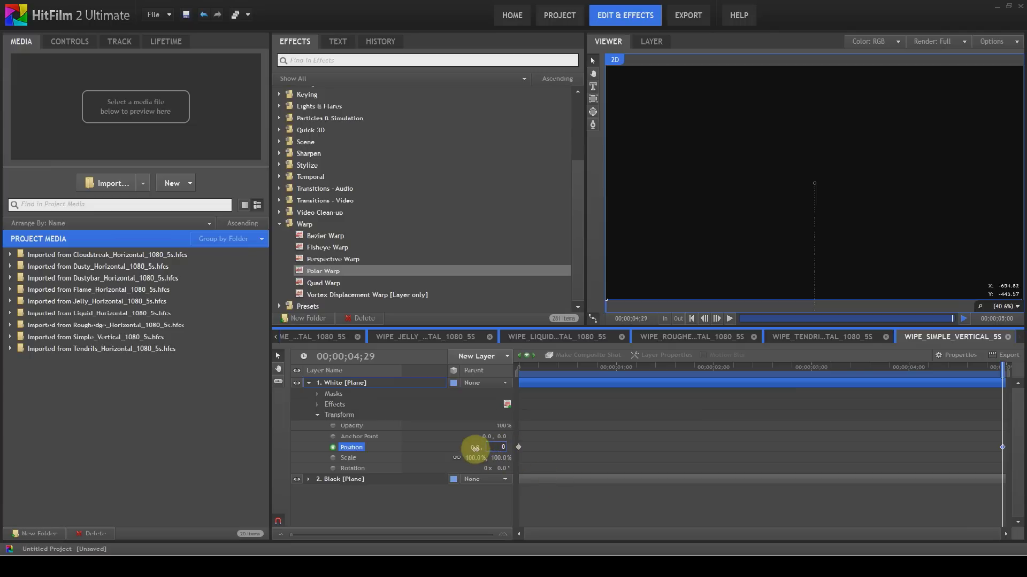
click(485, 447)
key(BackSpace)
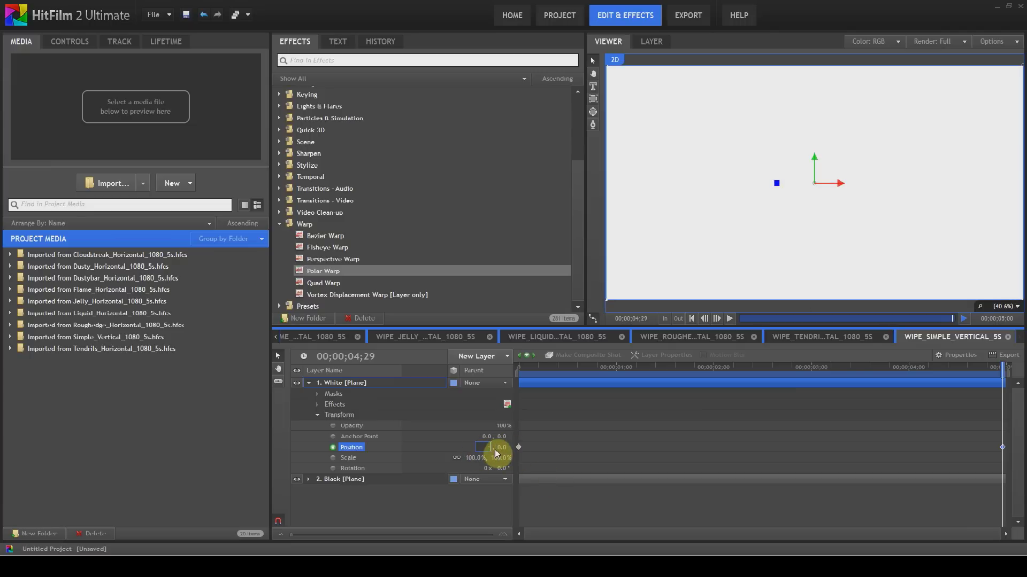
text(-1920)
key(Return)
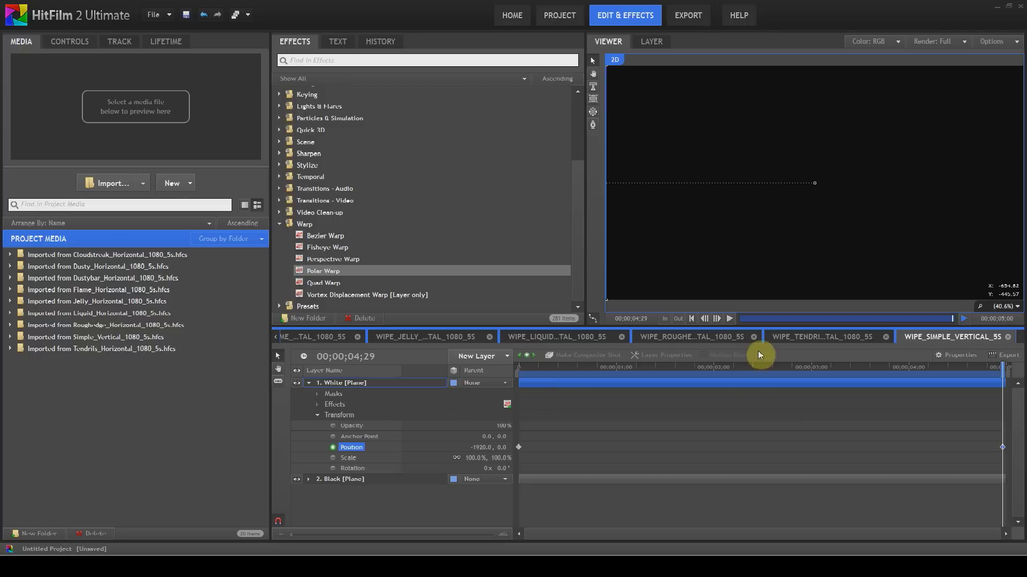
click(692, 318)
click(729, 319)
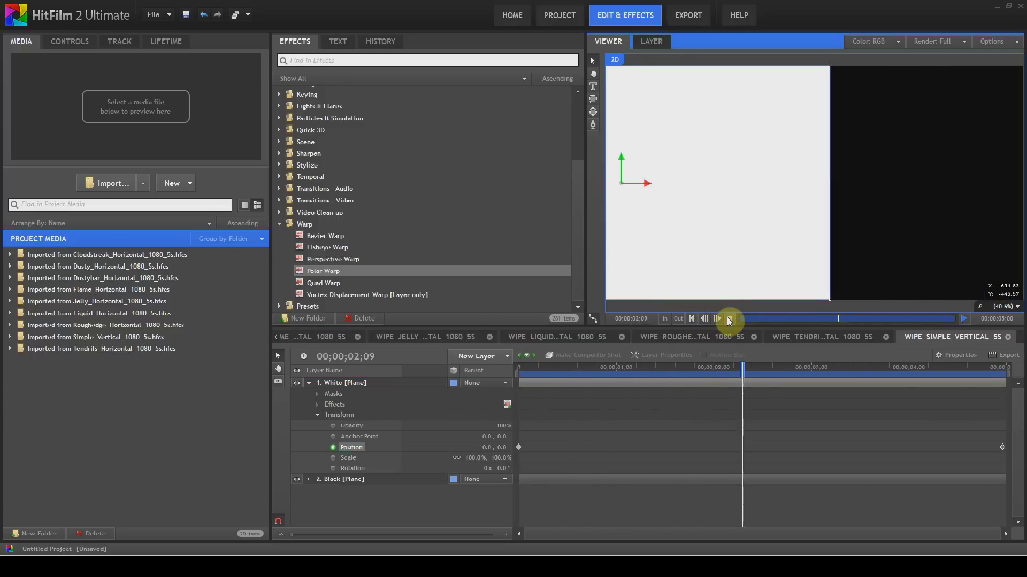
click(729, 319)
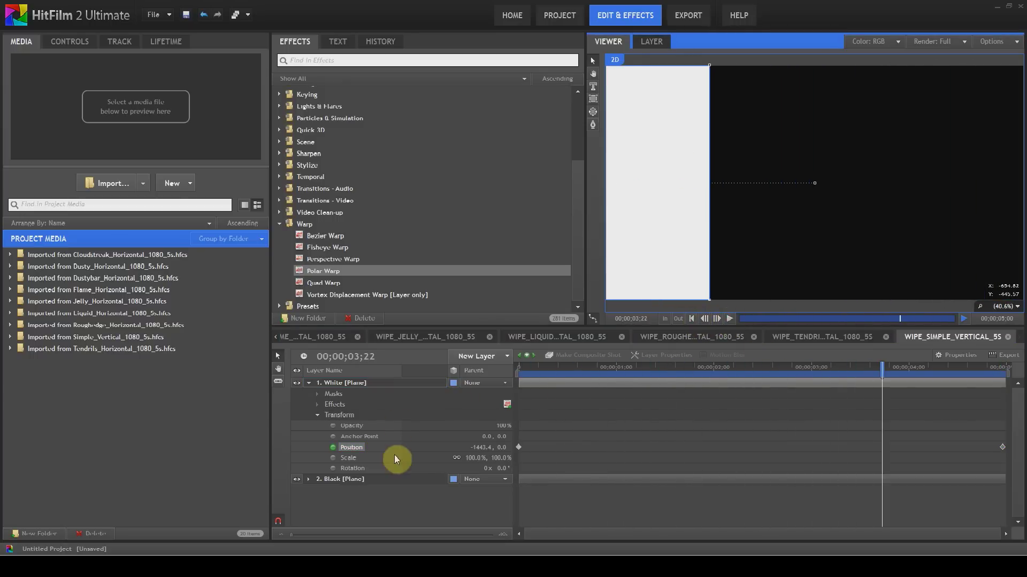
- Set the X position of the White plane's ending keyframe to 1920, play the wipe and return to the start
click(519, 447)
click(533, 356)
click(482, 447)
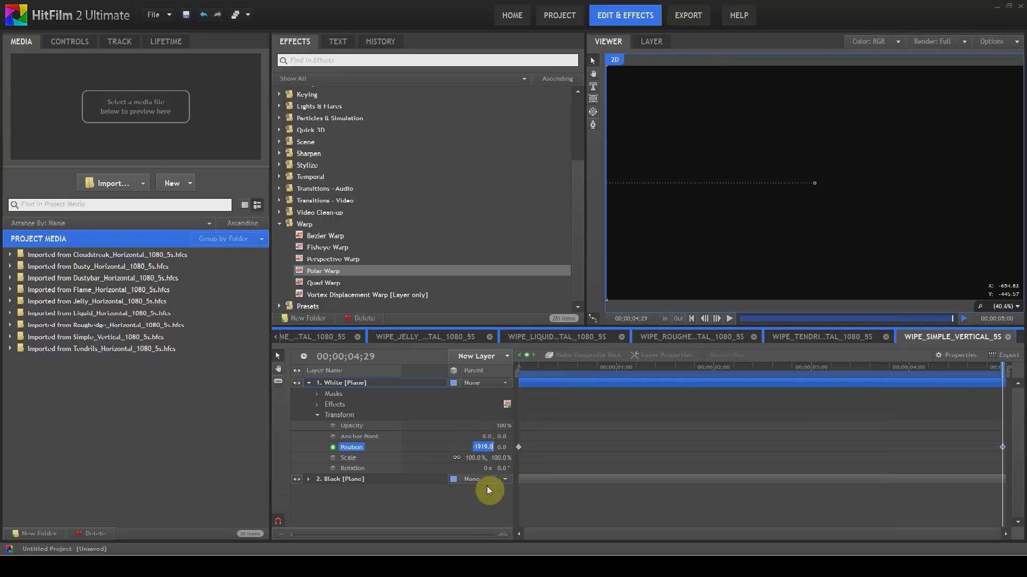
text(1920)
key(Return)
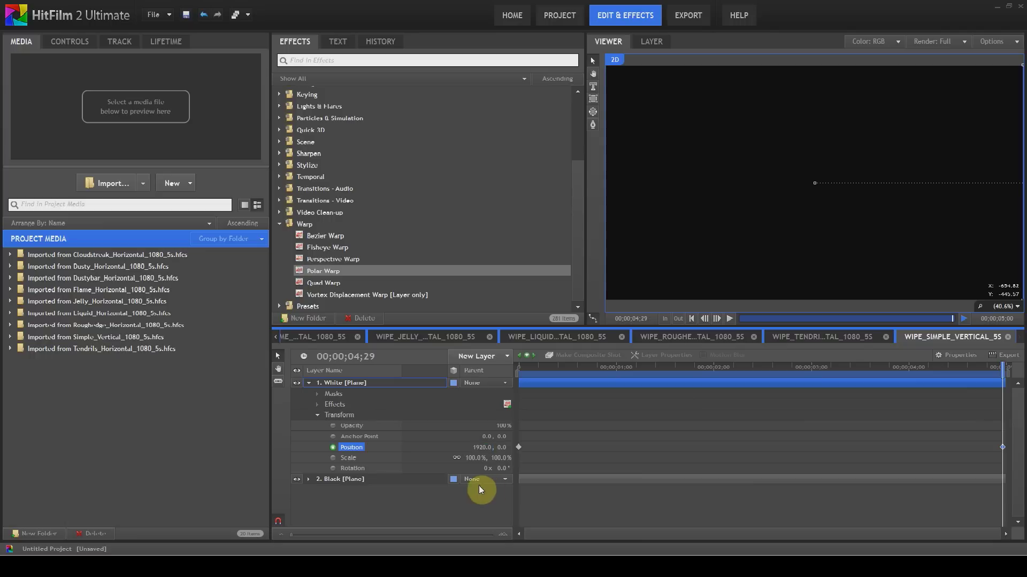
click(691, 319)
click(729, 320)
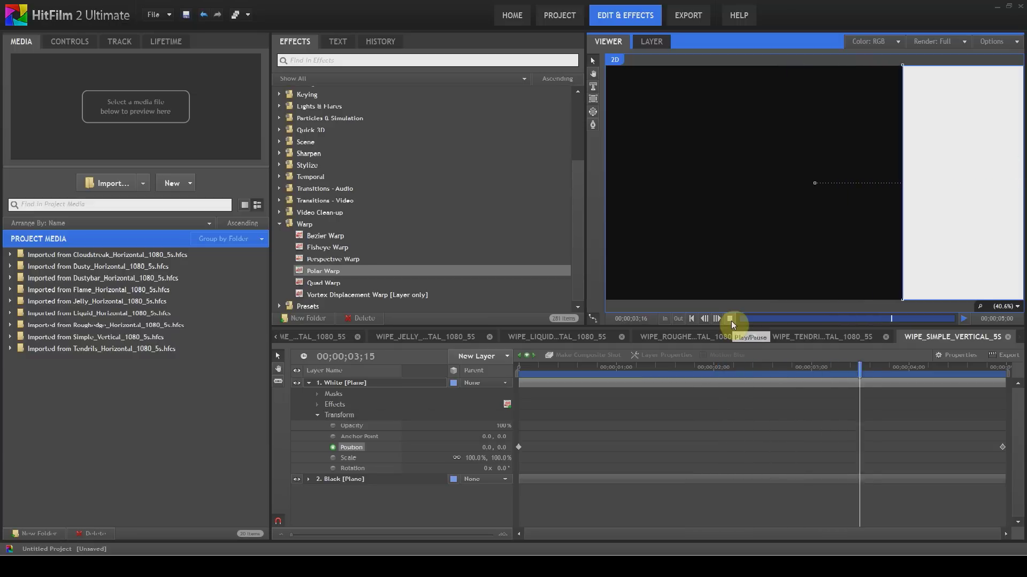
click(730, 320)
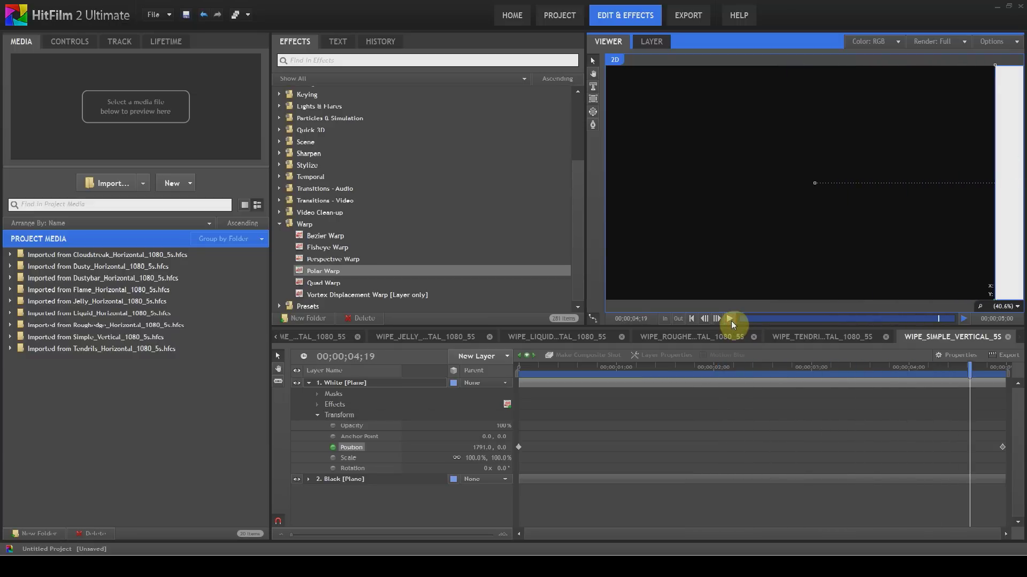
click(691, 319)
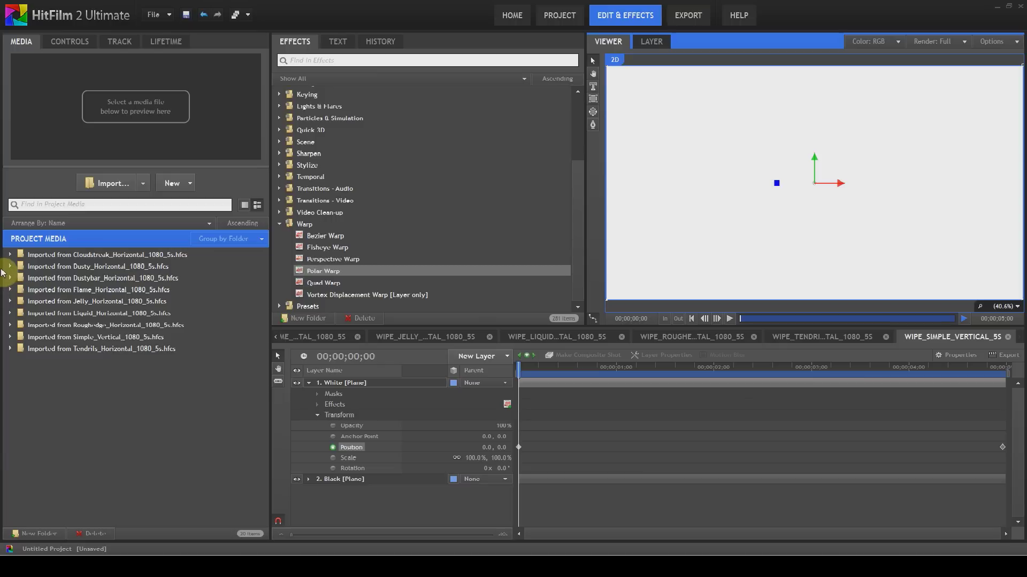
- Create a composite shot named reorientation and add the Wipe_Simple_Vertical_5s composite to its timeline
click(190, 184)
click(209, 208)
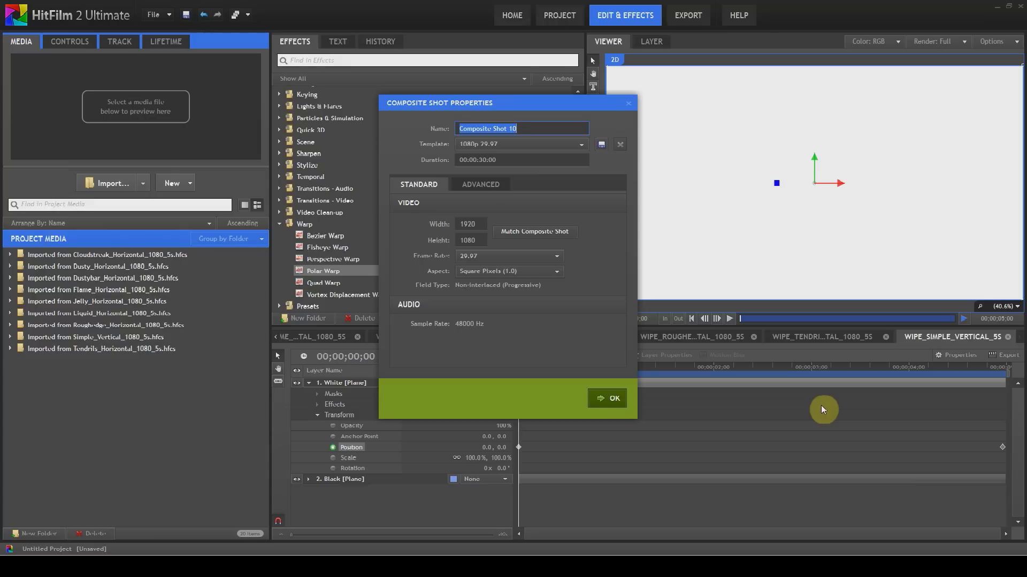
text(reorentation)
text(i)
key(Return)
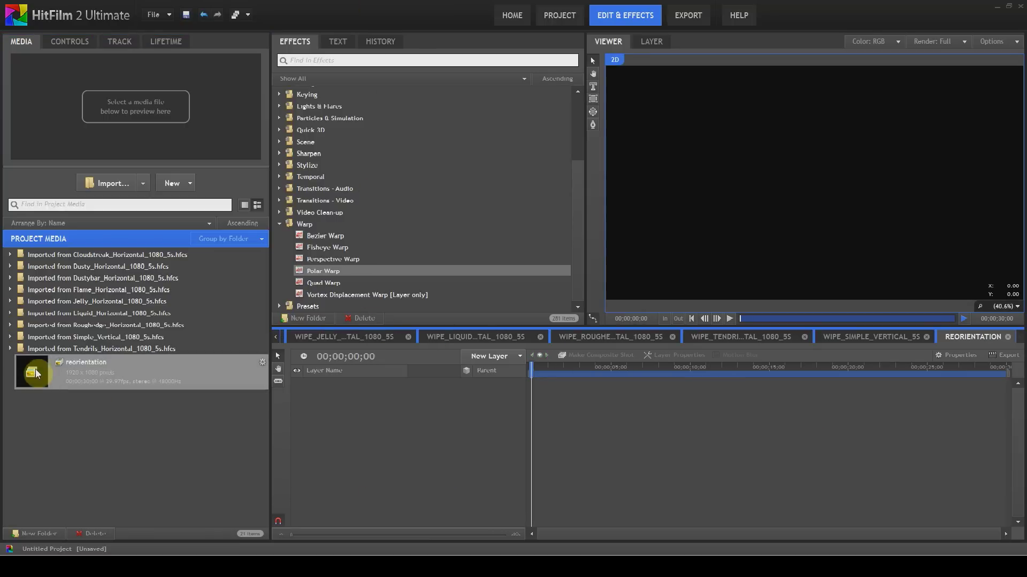
click(10, 337)
drag(52, 378, 517, 395)
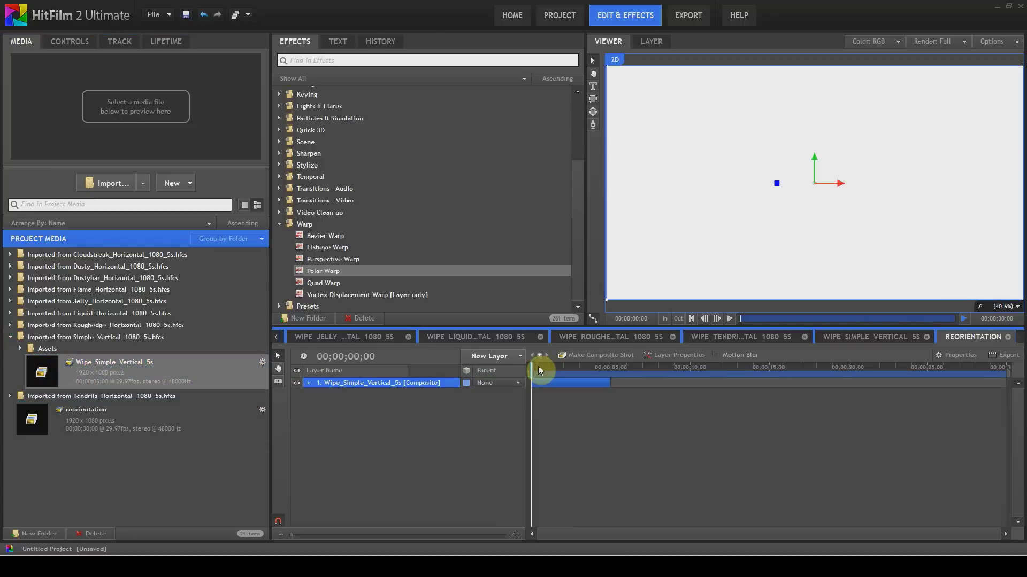
- Set the Wipe_Simple_Vertical_5s layer's rotation to 180° and play back the reversed wipe
click(308, 383)
click(339, 416)
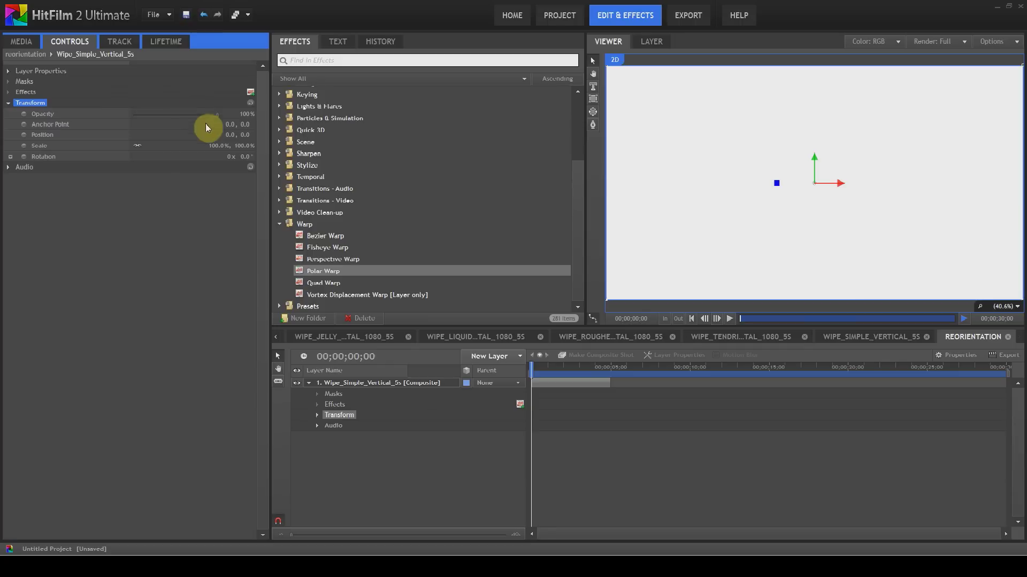
click(244, 156)
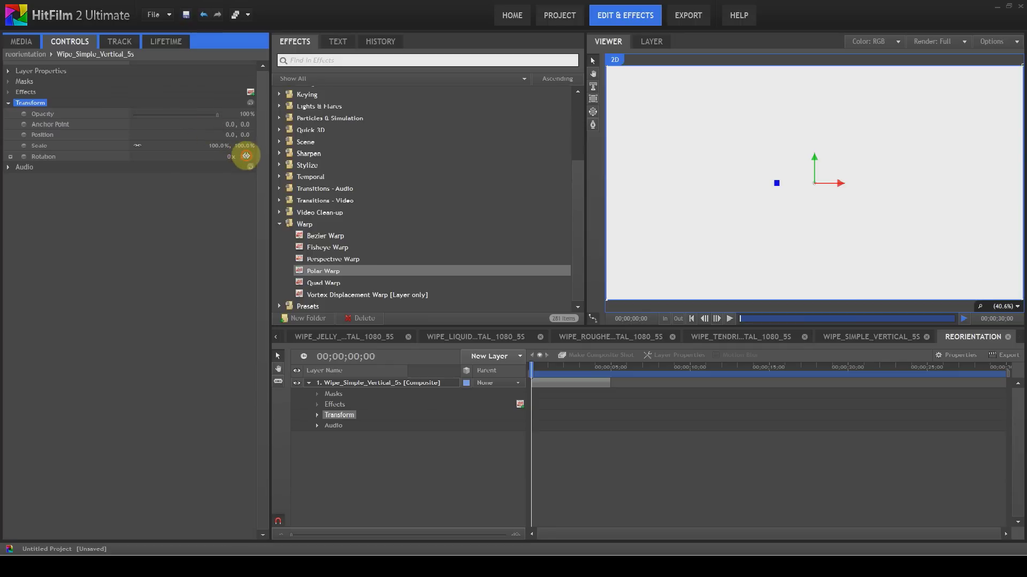
click(730, 319)
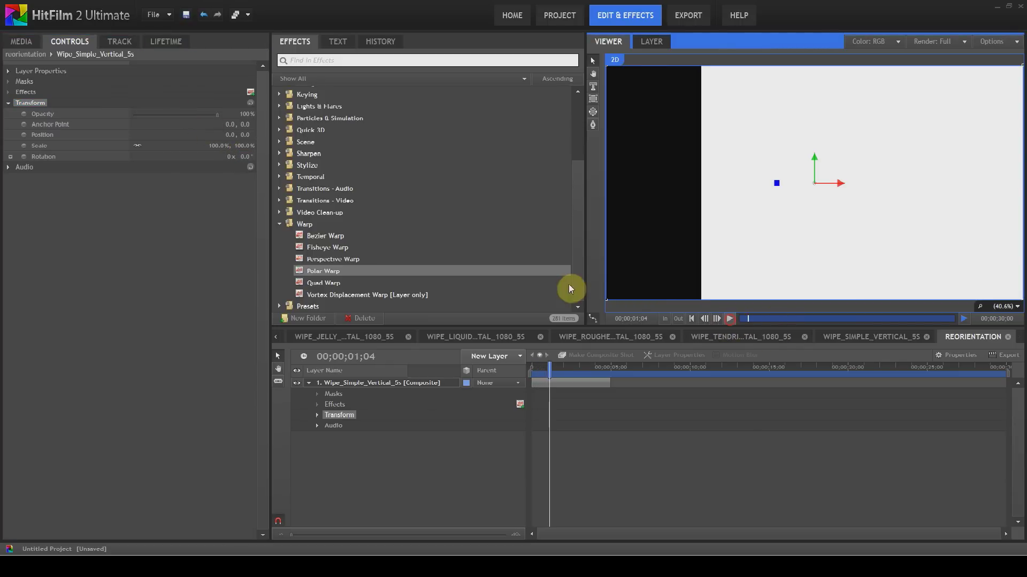
click(244, 157)
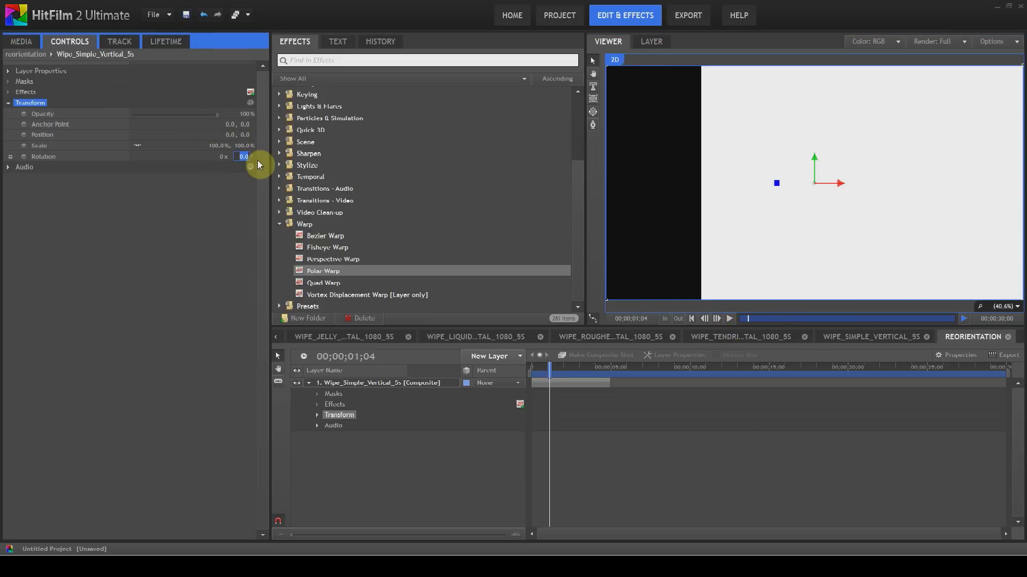
text(180)
key(Return)
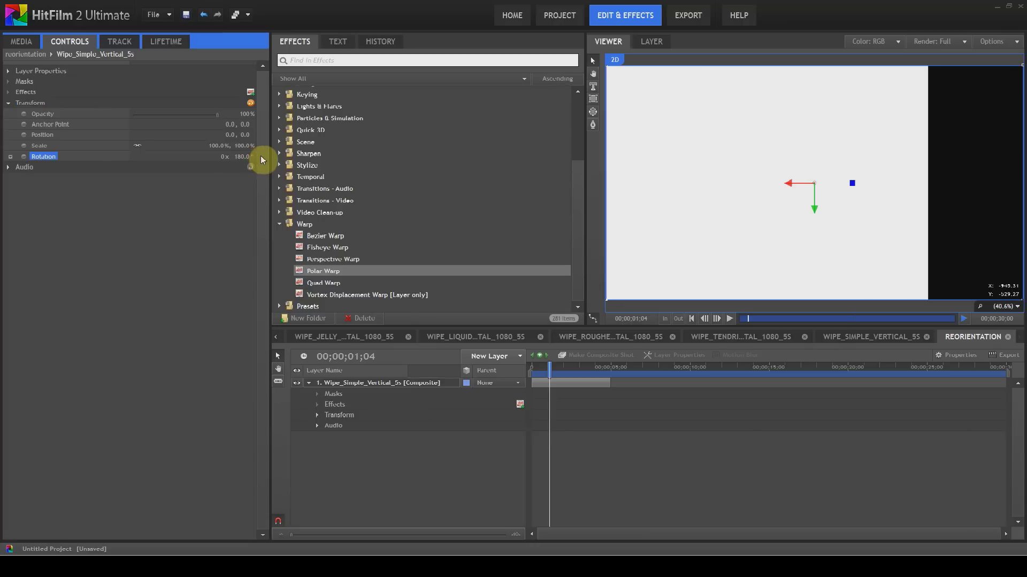
click(730, 319)
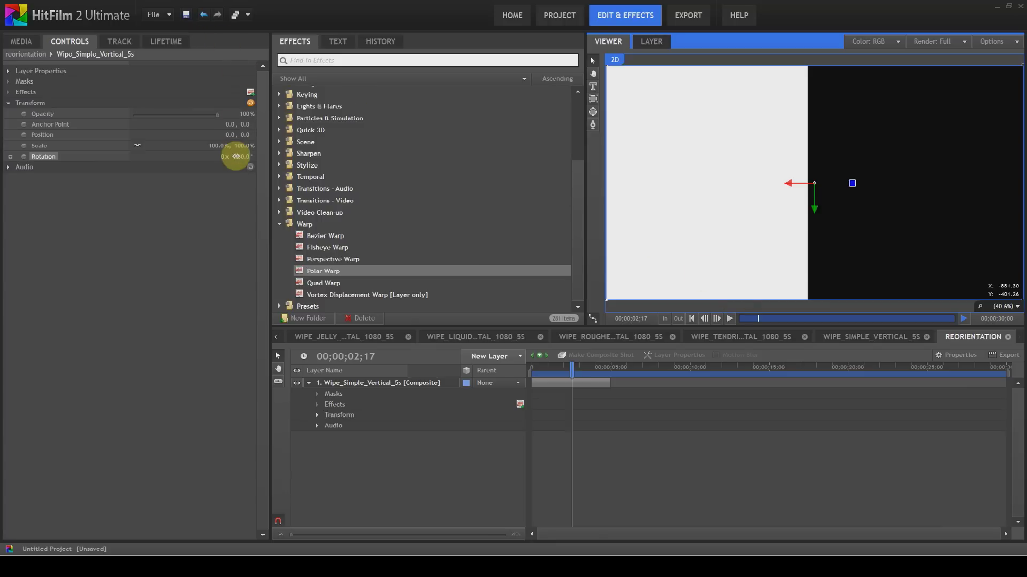
- Set the Wipe_Simple_Vertical_5s layer's rotation to 90°, unlink its scale and stretch it to about 57% by 199%
click(240, 156)
text(90)
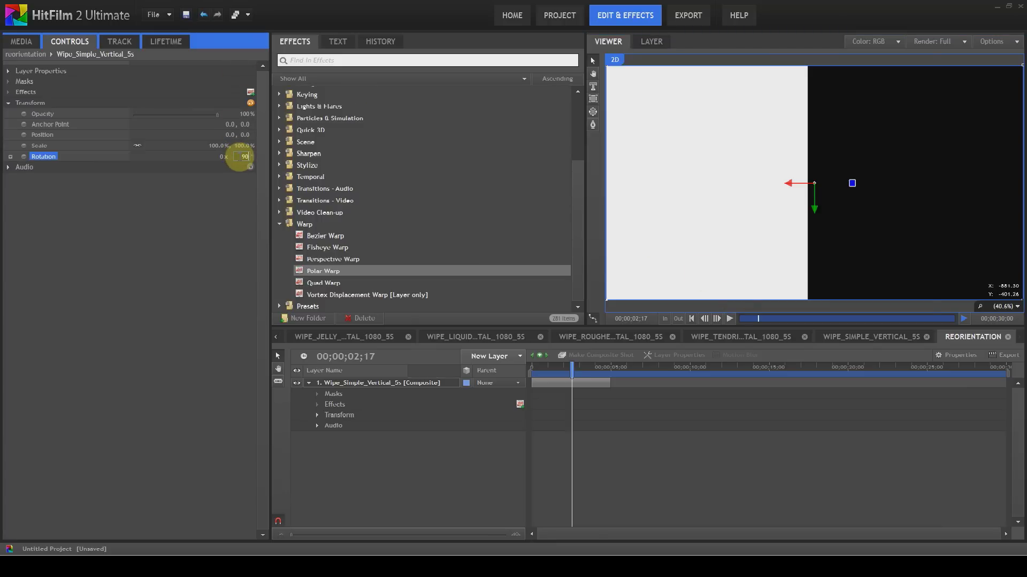
key(Return)
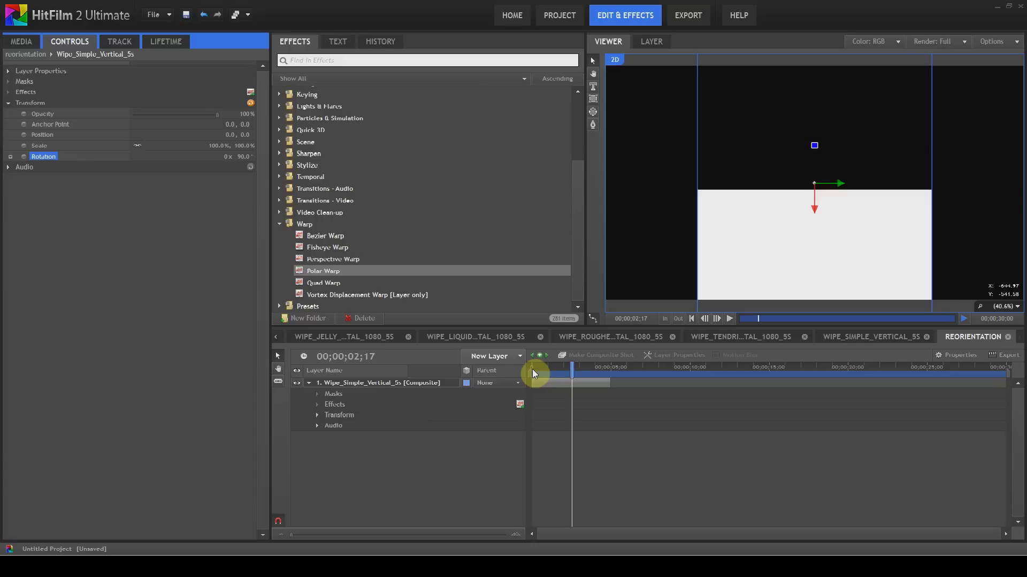
click(137, 146)
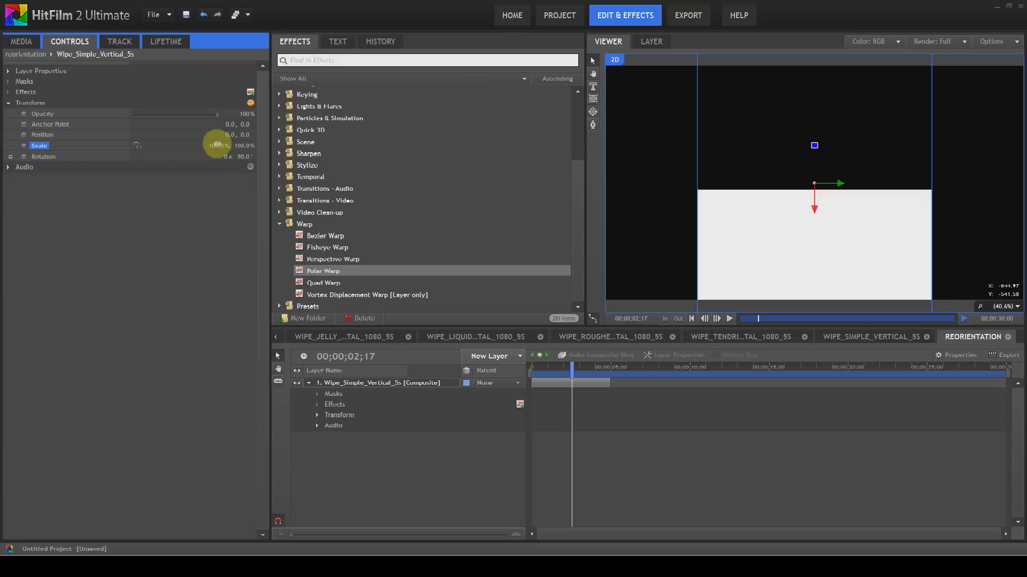
drag(216, 146, 308, 154)
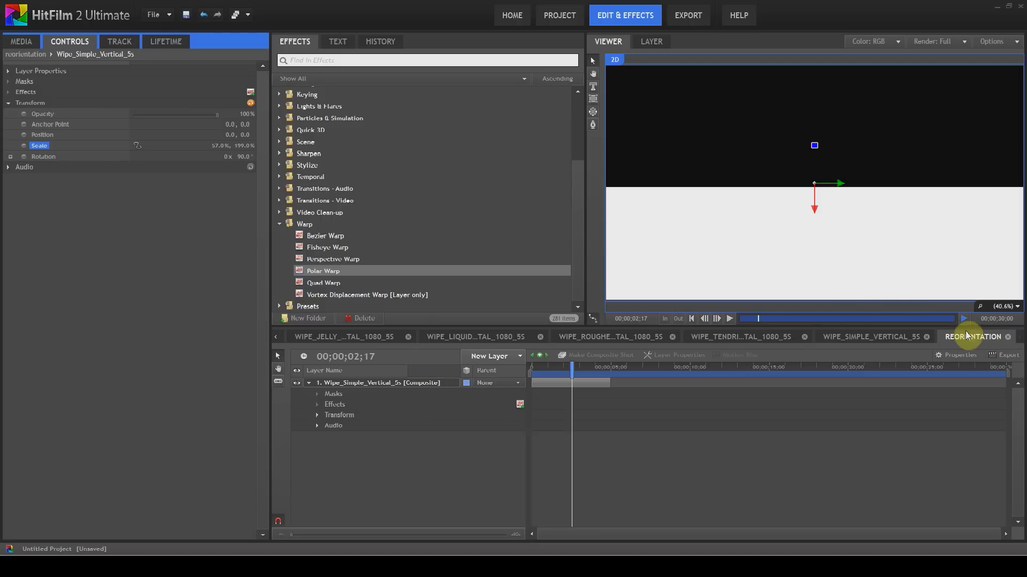
- Close the reorientation composite and play the Wipe_Cloudstreak_Horizontal_1080_5s wipe from the start
click(1009, 337)
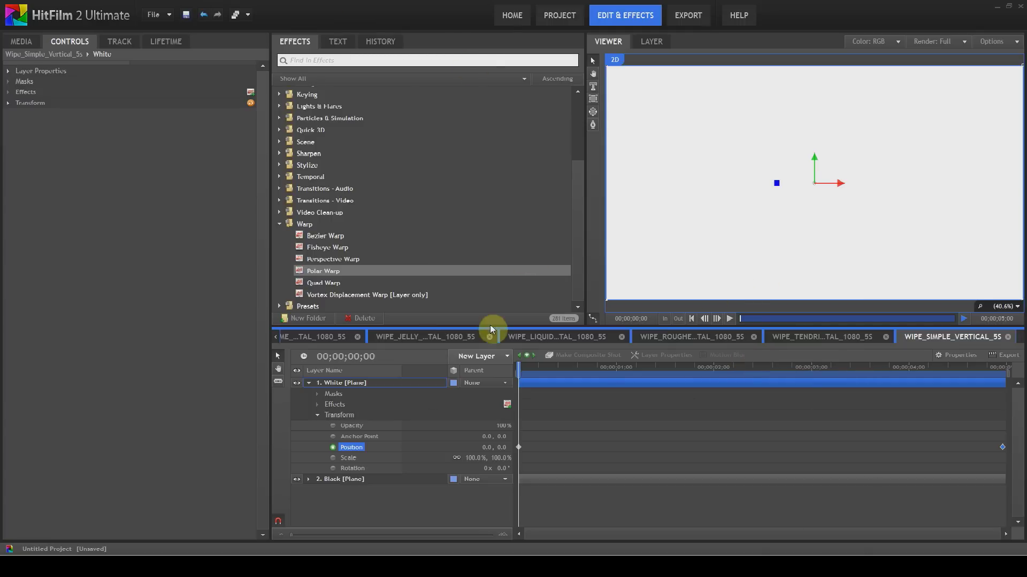
click(276, 338)
click(276, 341)
click(276, 341)
click(390, 338)
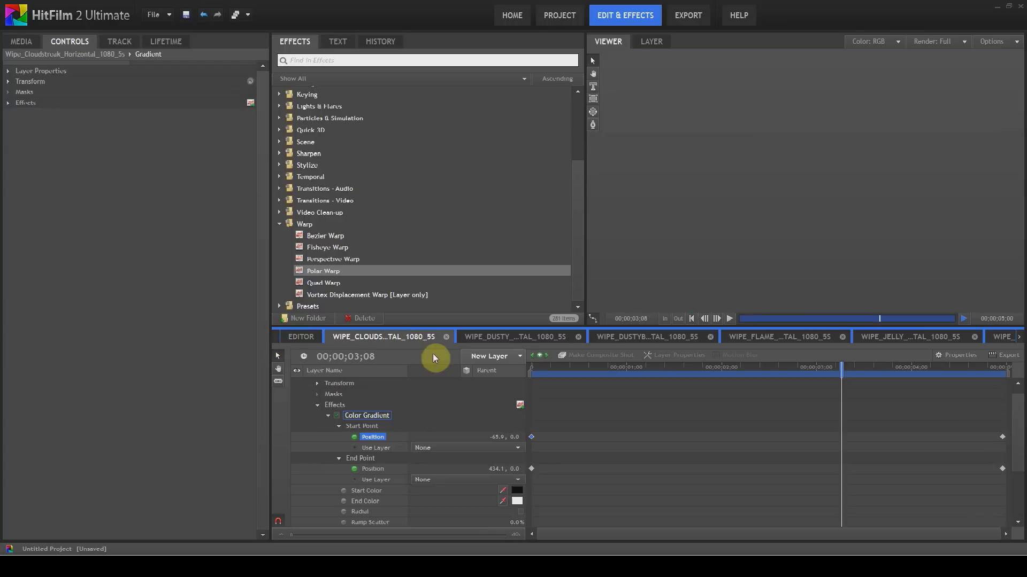
click(692, 320)
click(728, 319)
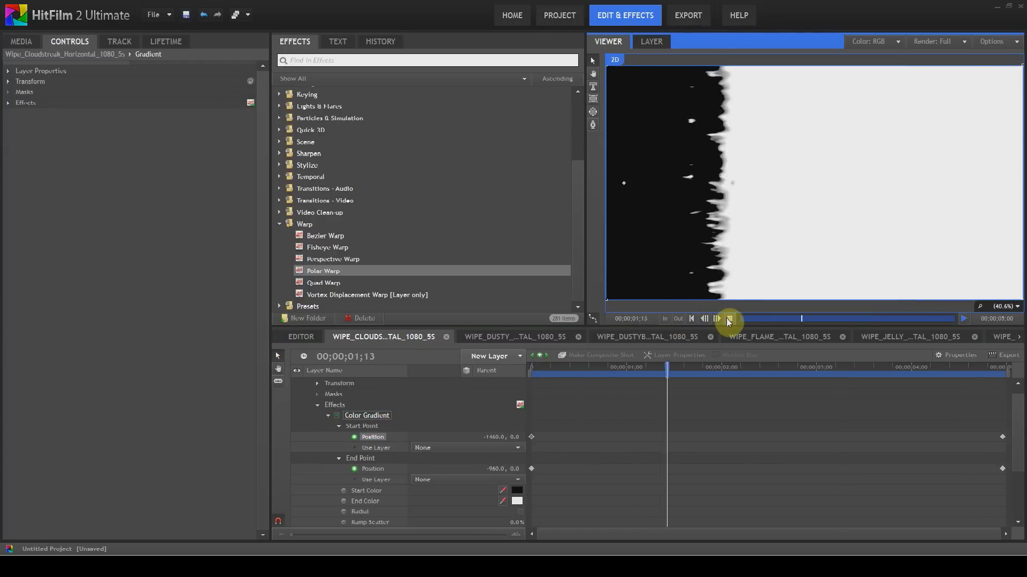
click(729, 319)
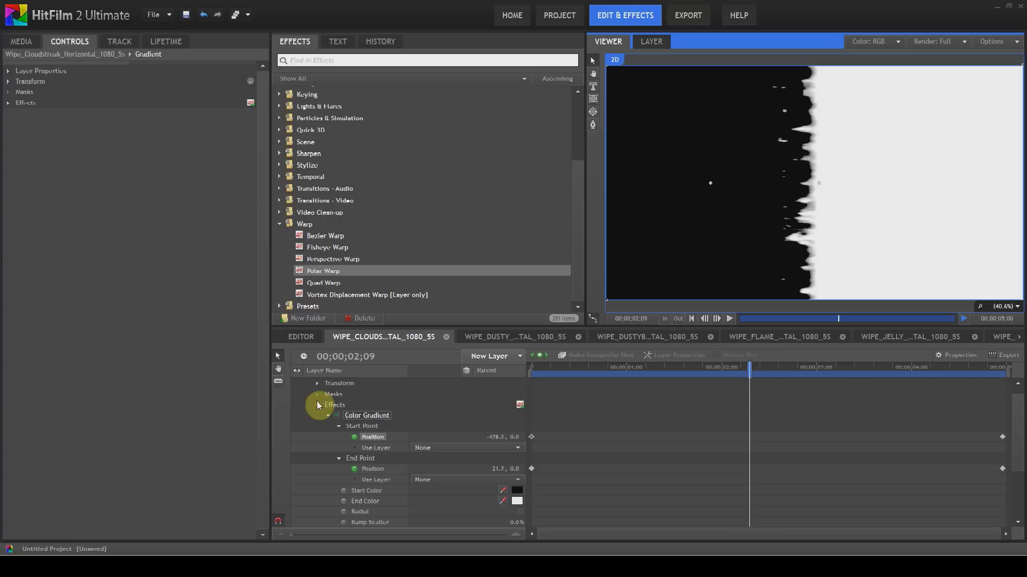
- Examine the Gradient layer's Color Gradient and Levels Histogram settings and the Cloud layer's Clouds effect
click(336, 407)
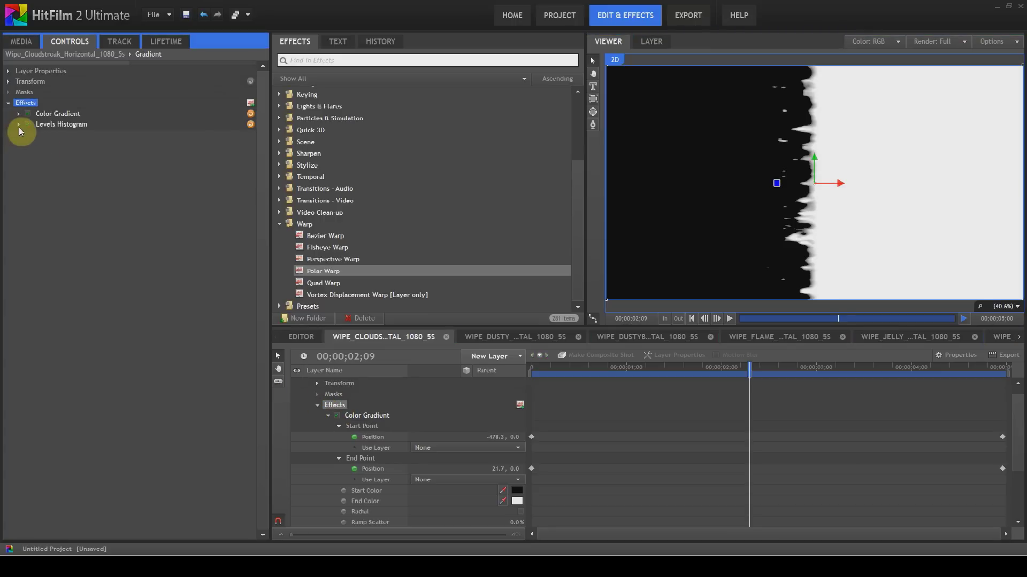
click(20, 124)
click(20, 114)
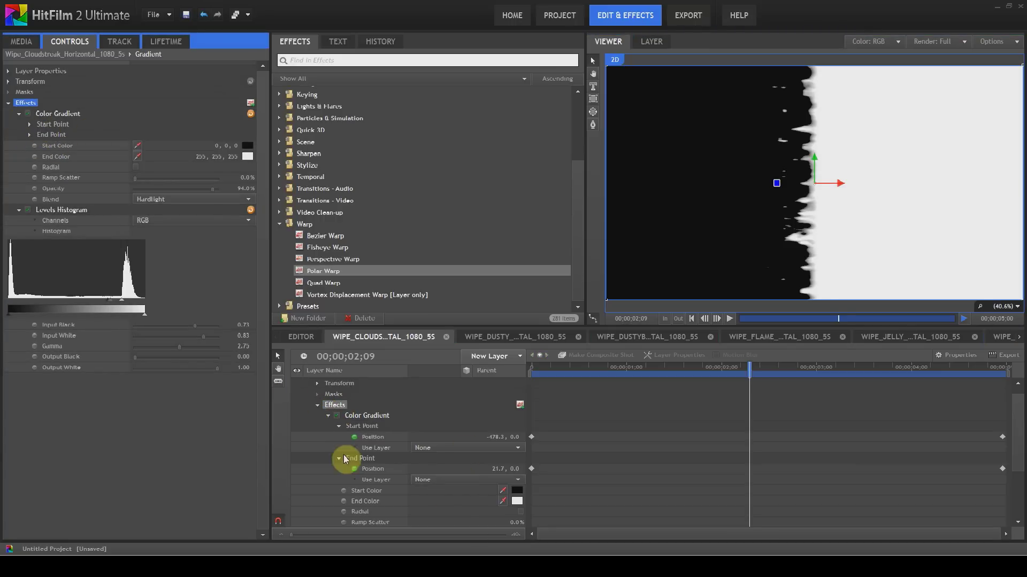
click(317, 406)
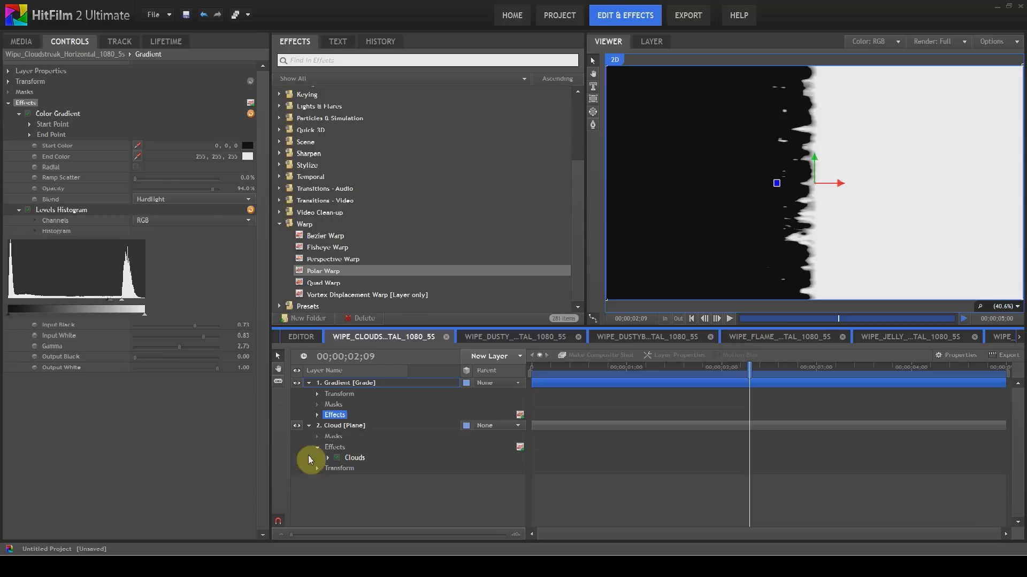
click(327, 458)
click(346, 458)
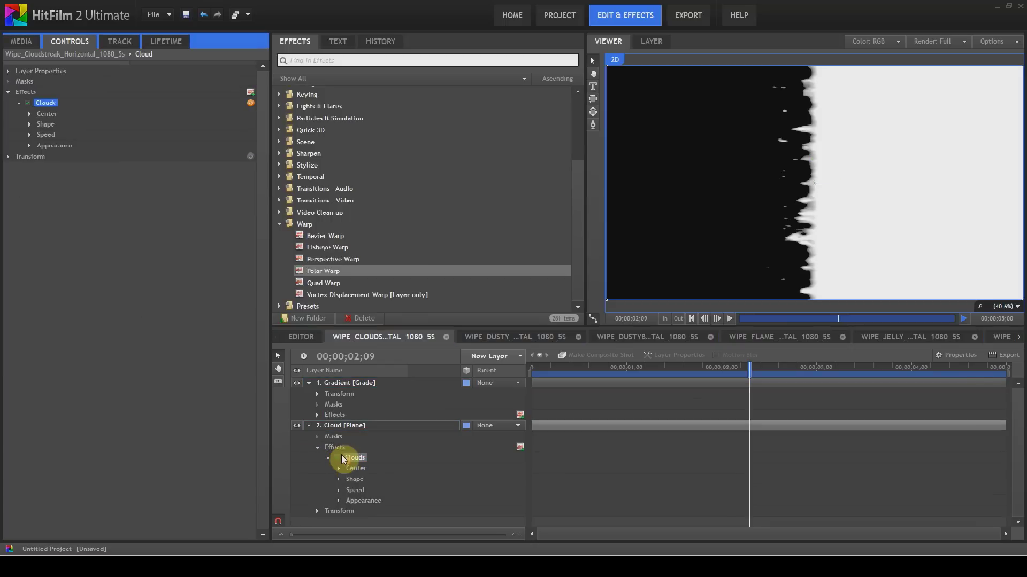
click(334, 416)
click(238, 320)
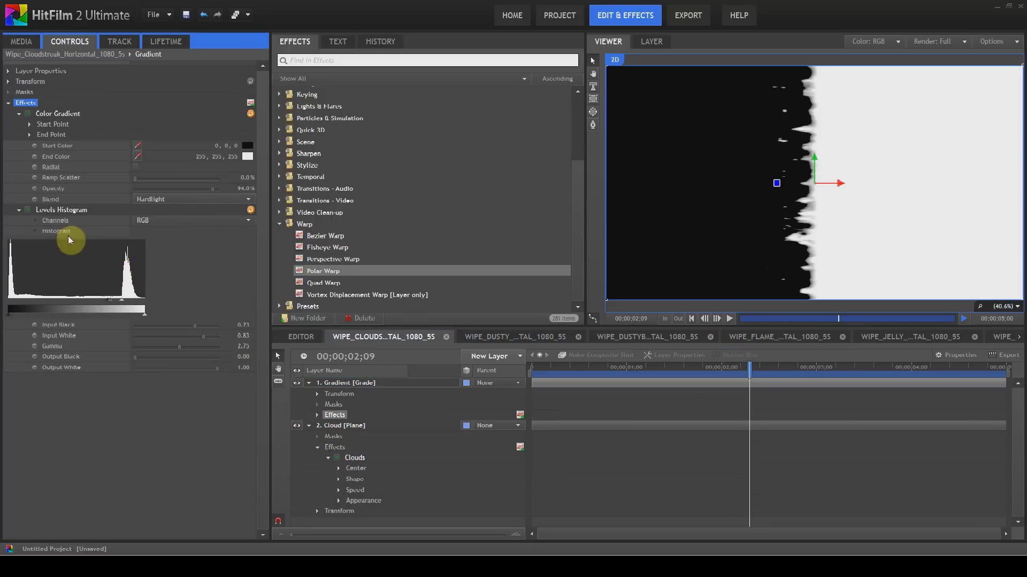
- Disable the Gradient layer's Levels Histogram effect and play the wipe from the start
click(28, 211)
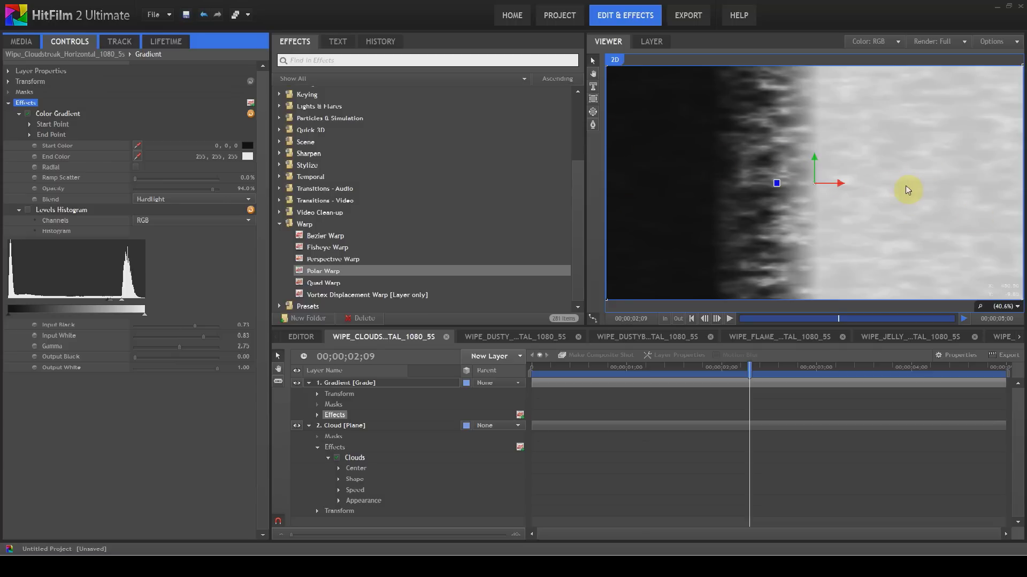
click(729, 319)
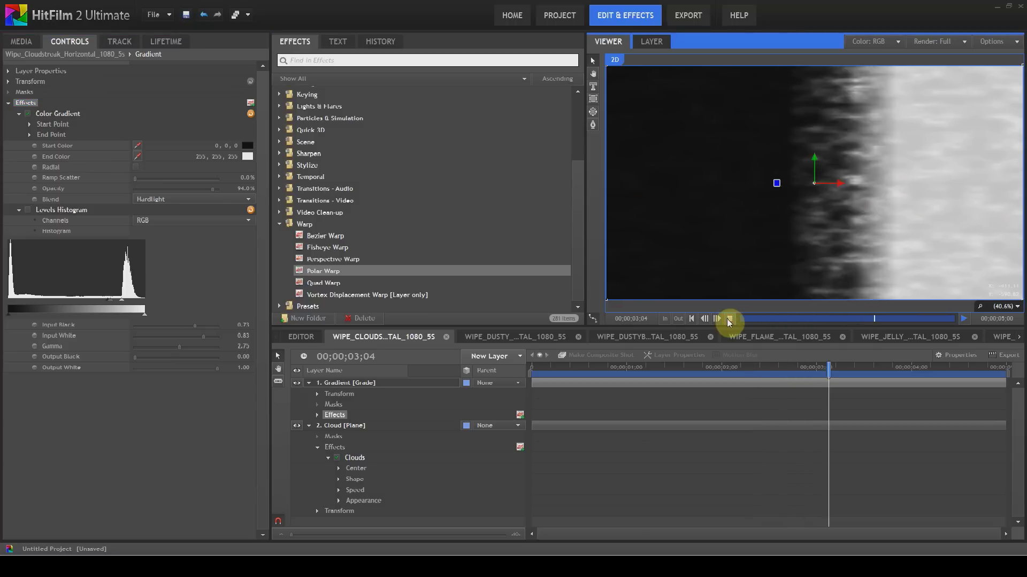
click(692, 319)
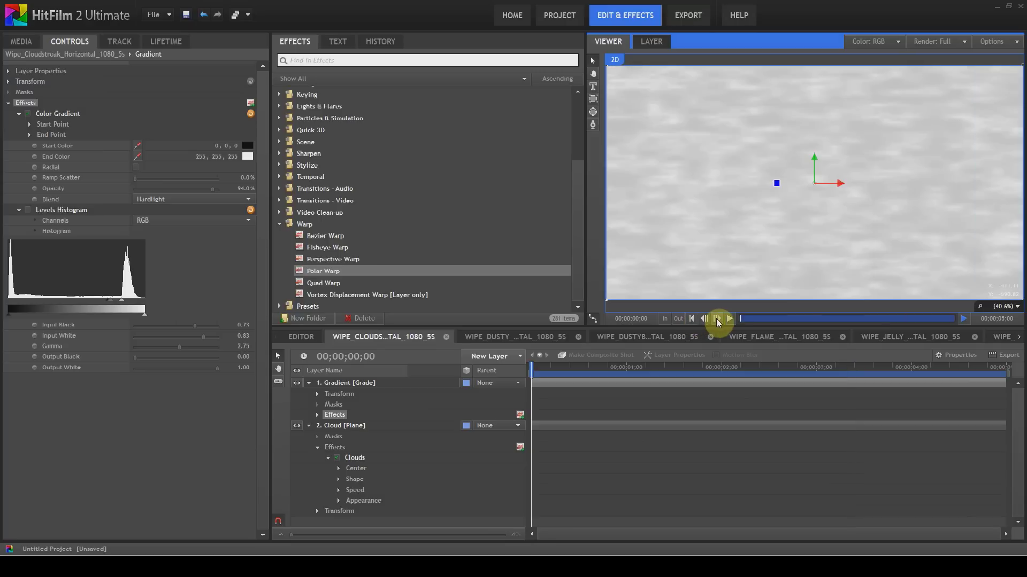
click(730, 319)
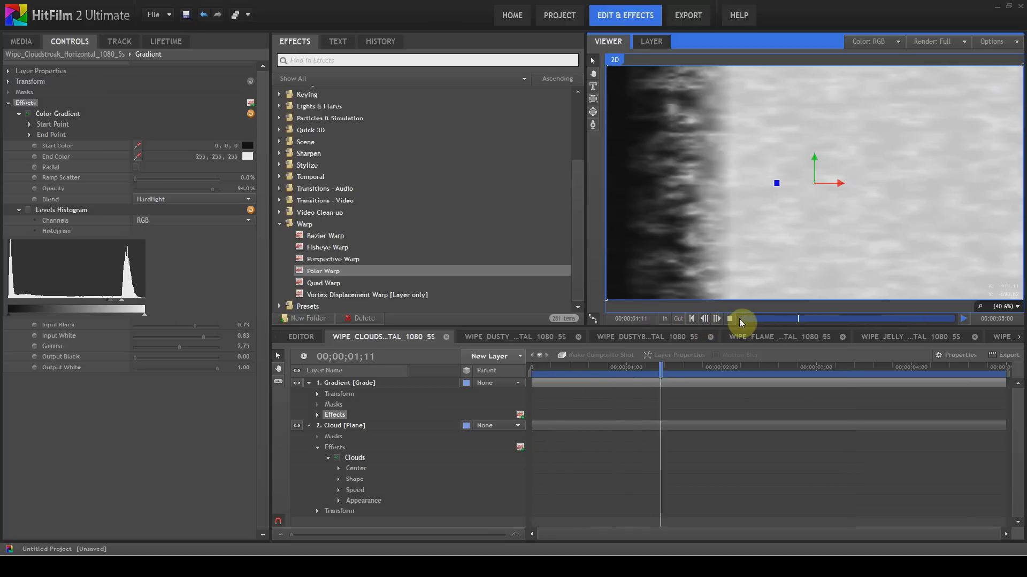
click(731, 319)
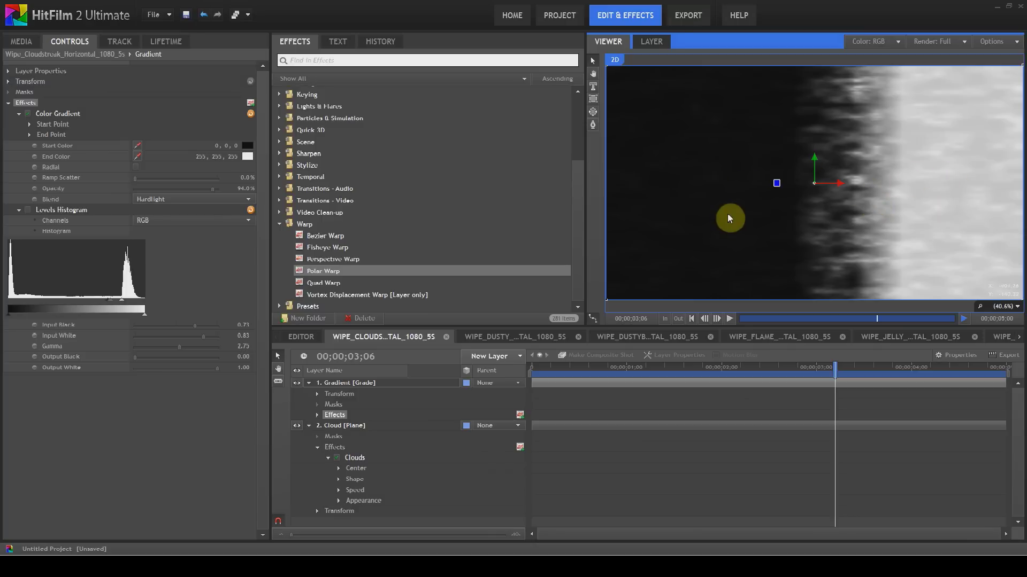
- Re-enable the Levels Histogram effect on the Gradient layer and replay the wipe from the start
click(27, 210)
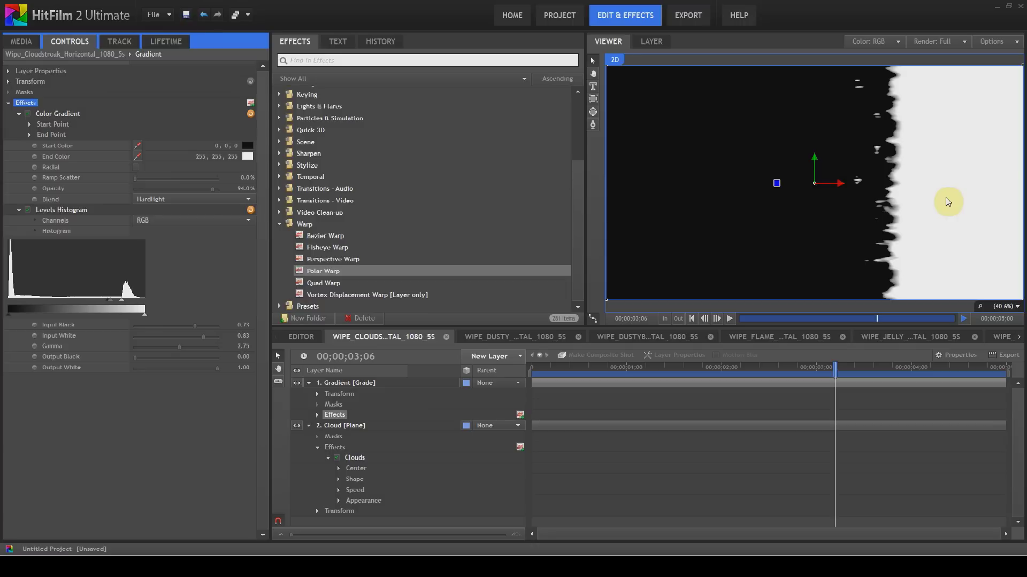
click(691, 319)
click(731, 319)
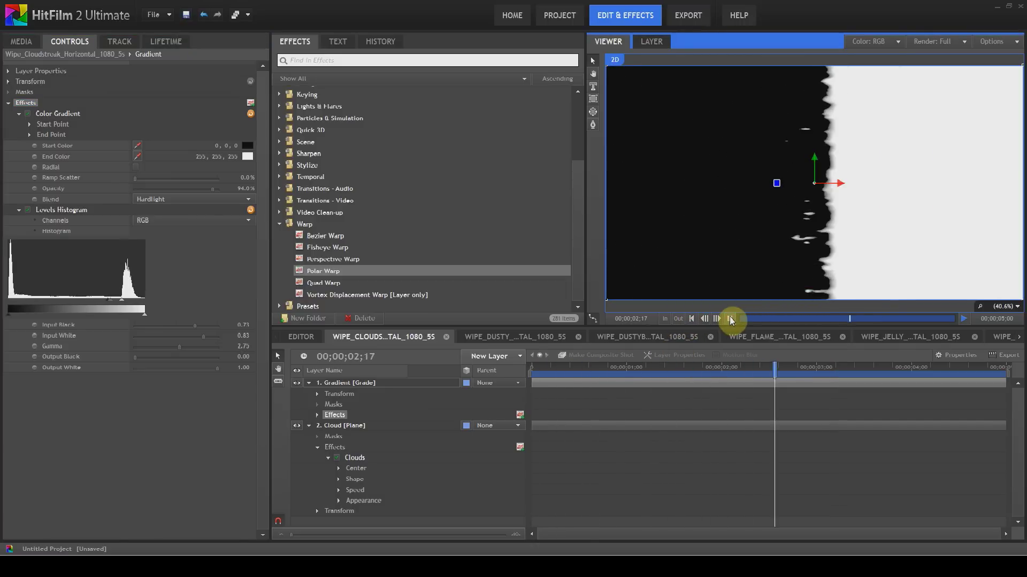
click(730, 319)
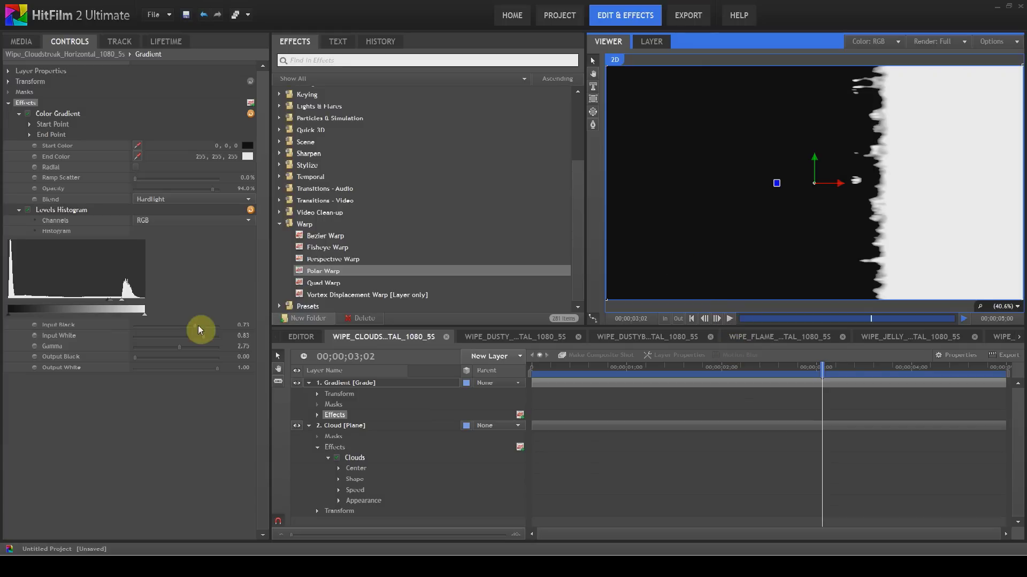
- Display the Color Gradient's Start Point and End Point positions at the first keyframe and preview the wipe
click(21, 211)
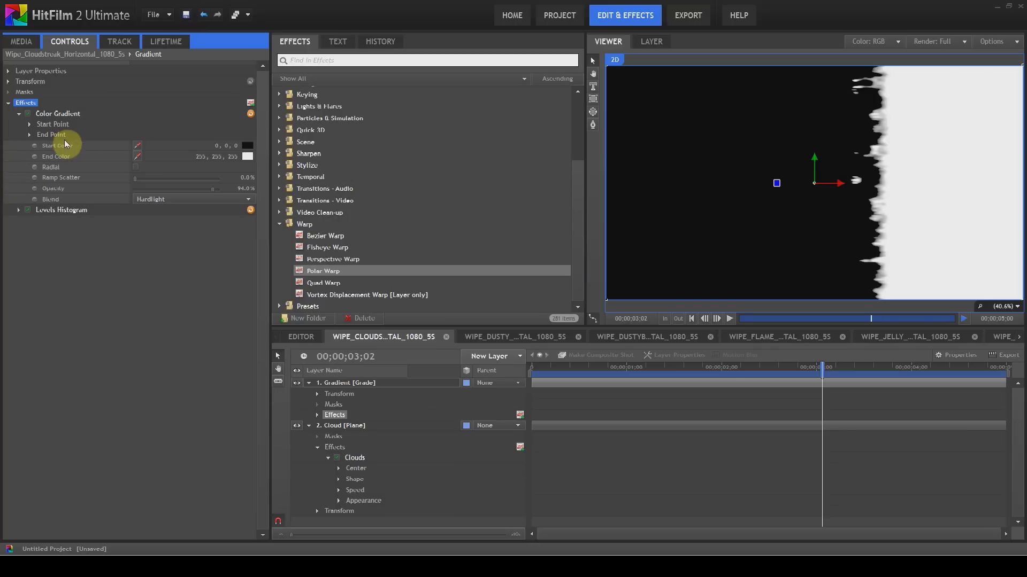
click(29, 124)
click(29, 156)
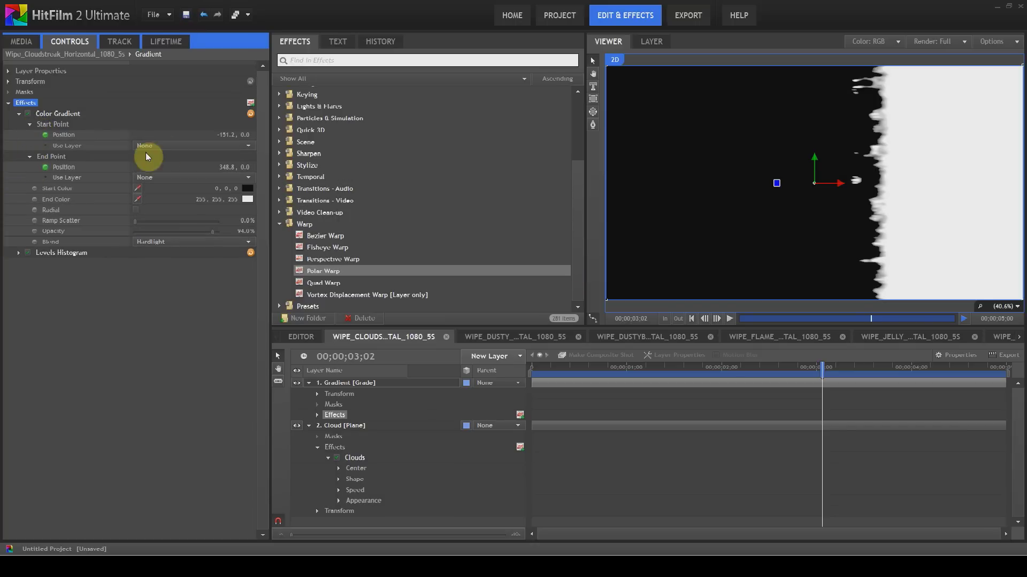
click(64, 124)
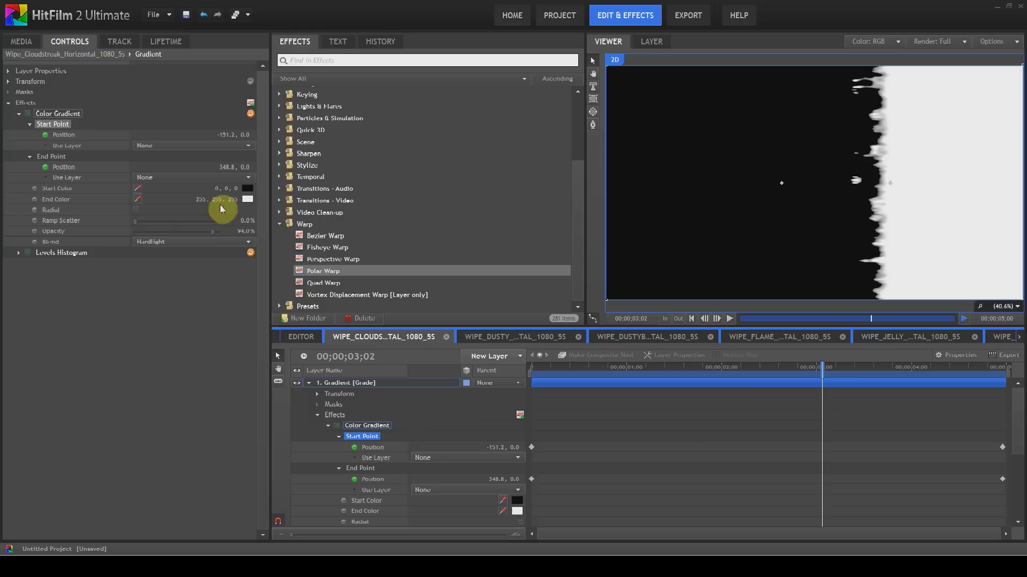
click(531, 447)
click(531, 356)
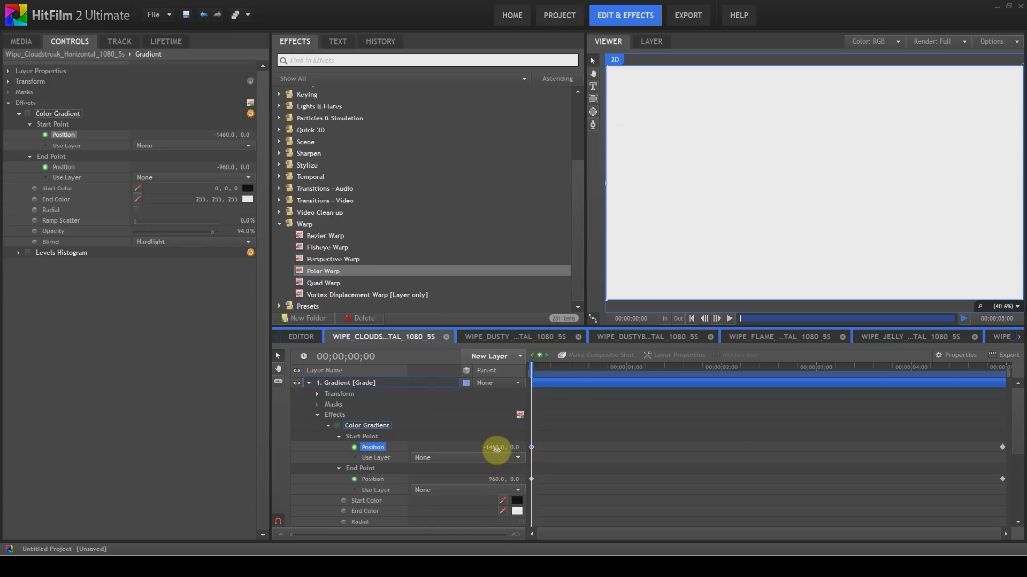
click(718, 319)
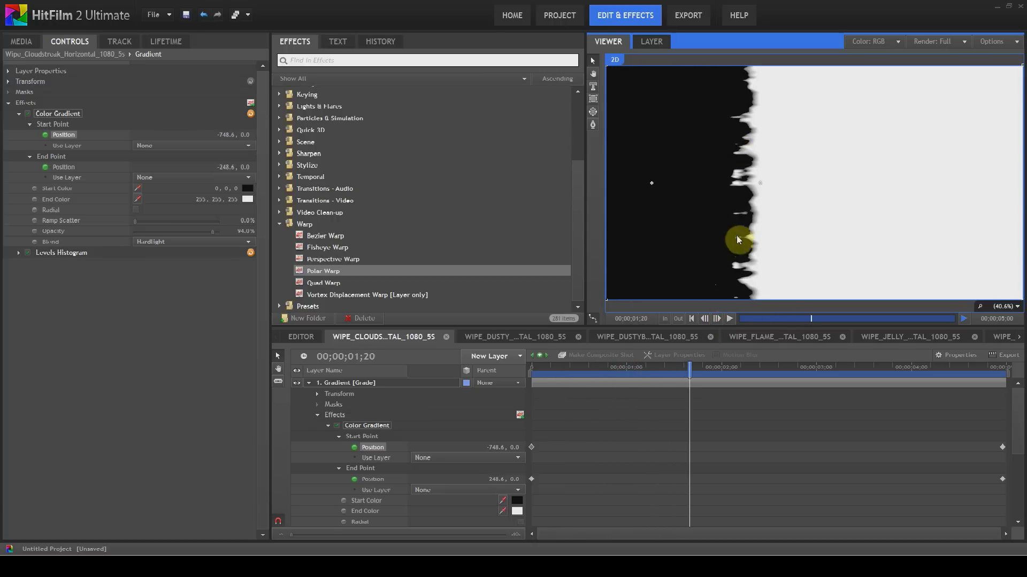
click(717, 320)
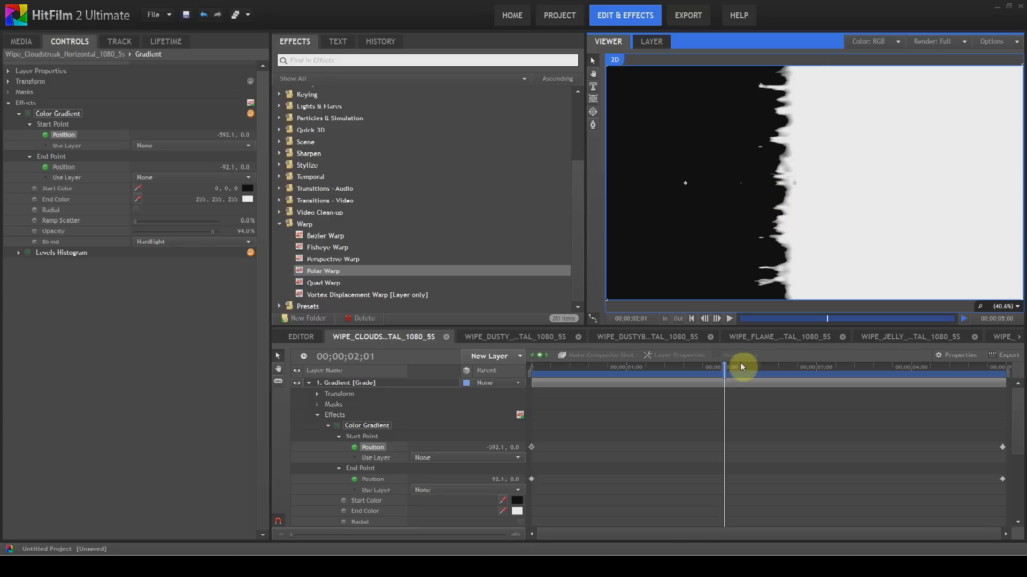
- Compare the Color Gradient's Start Point and End Point positions at the first and last keyframes
click(531, 447)
click(532, 447)
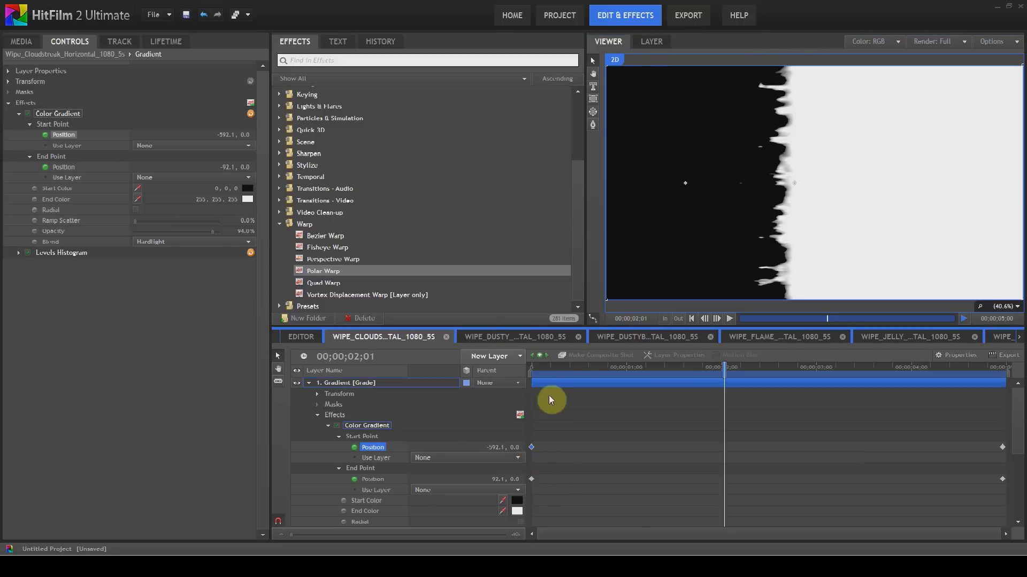
click(547, 356)
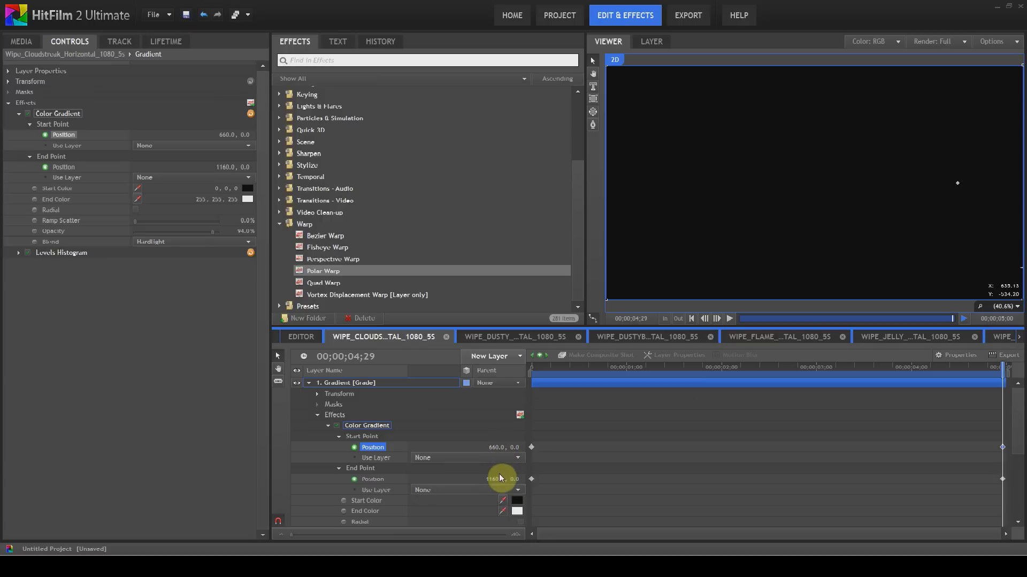
click(531, 355)
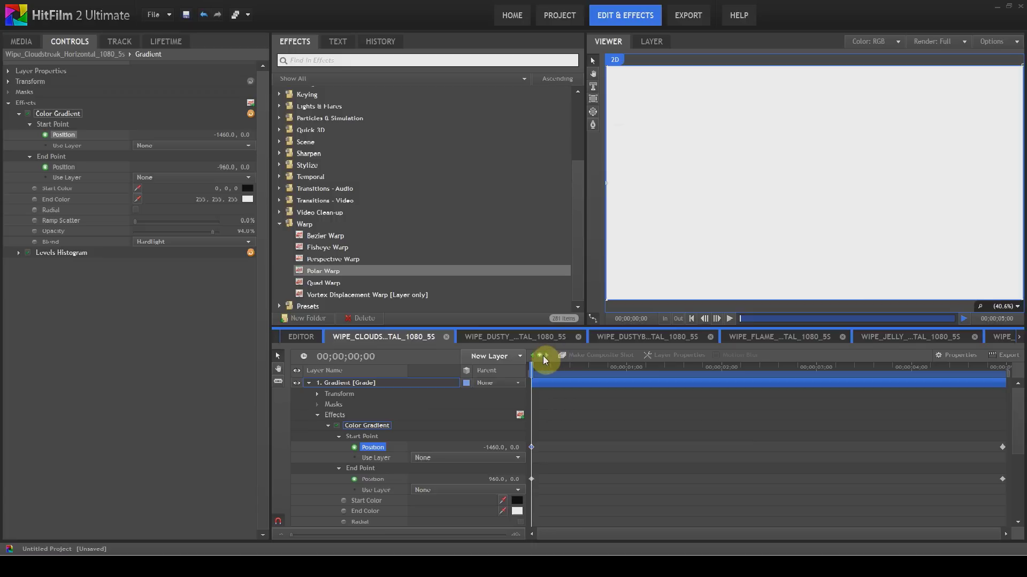
click(548, 355)
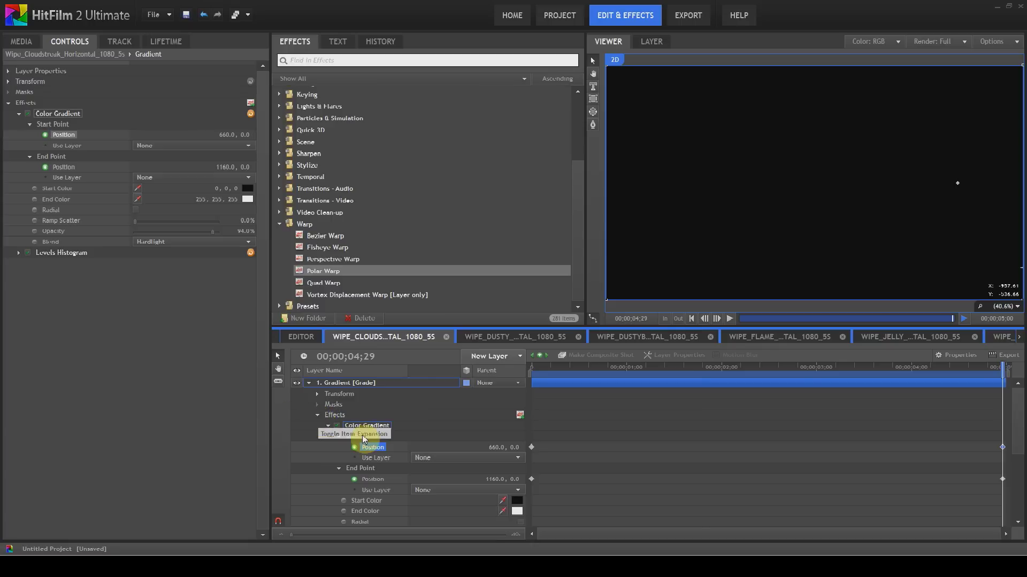
- Collapse the Gradient layer's effects and play the Cloudstreak wipe from the start
click(318, 416)
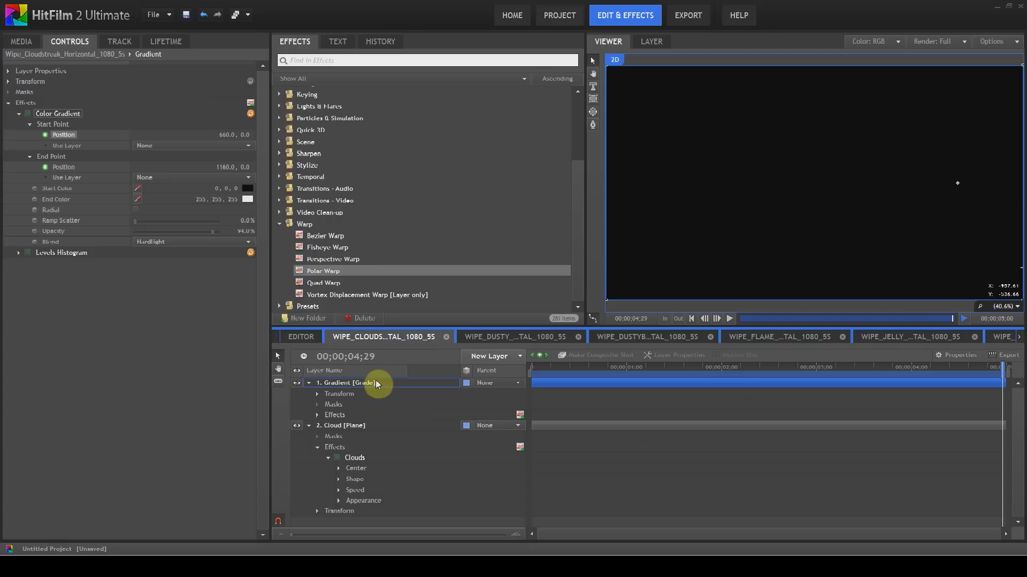
click(693, 319)
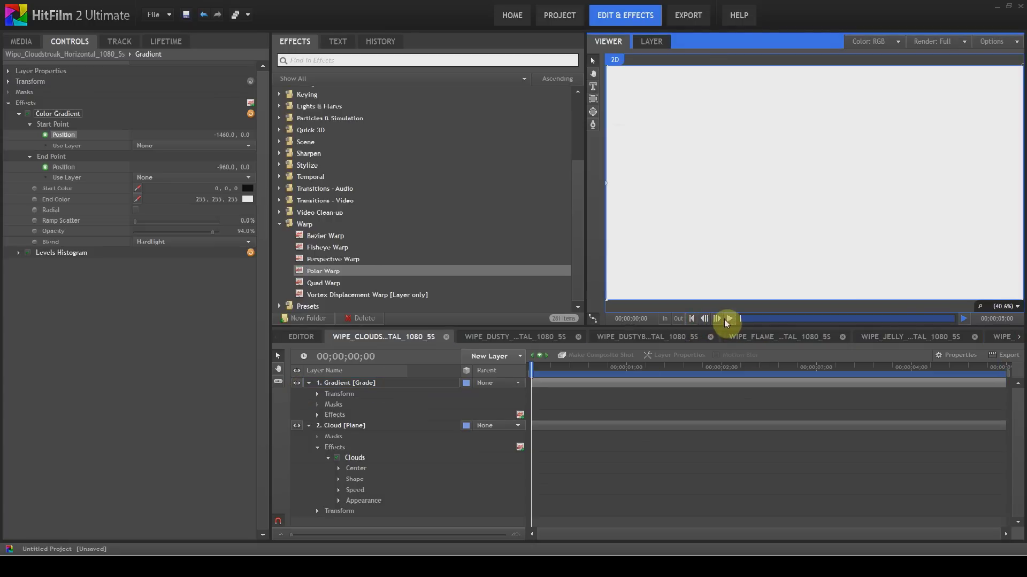
click(729, 320)
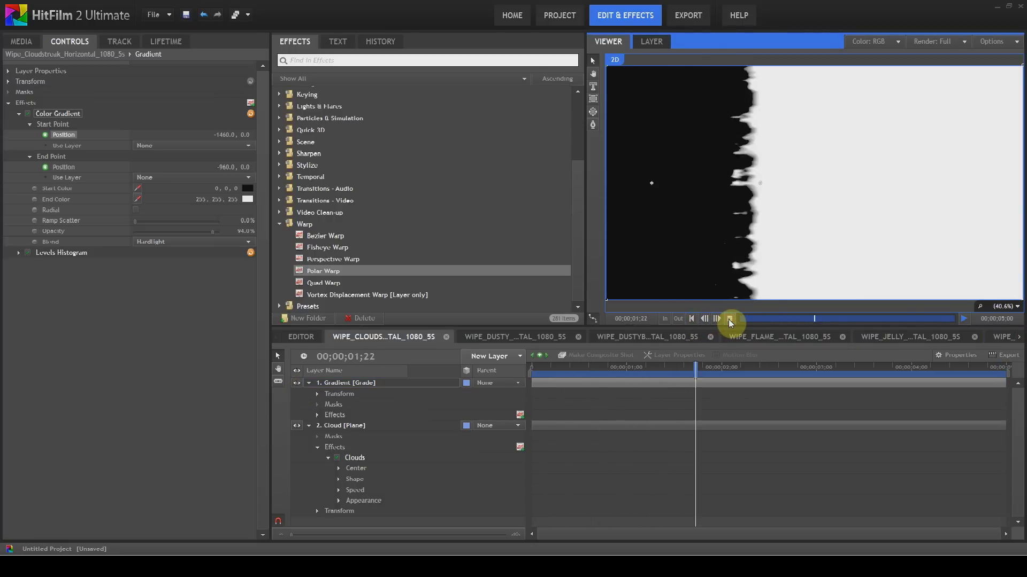
click(728, 320)
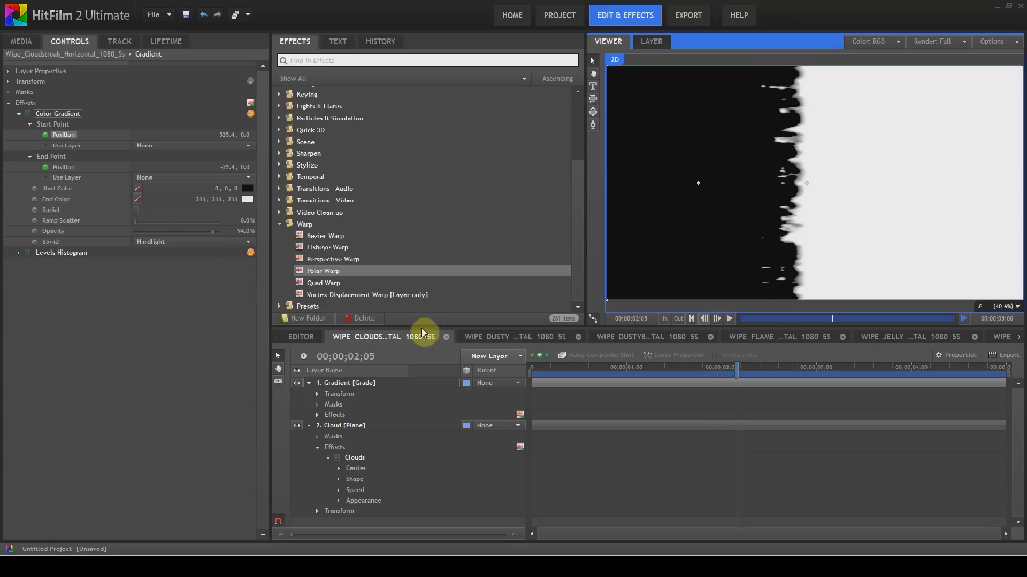
- Preview the Dusty wipe and compare its edge with the Cloudstreak wipe
click(524, 336)
click(731, 319)
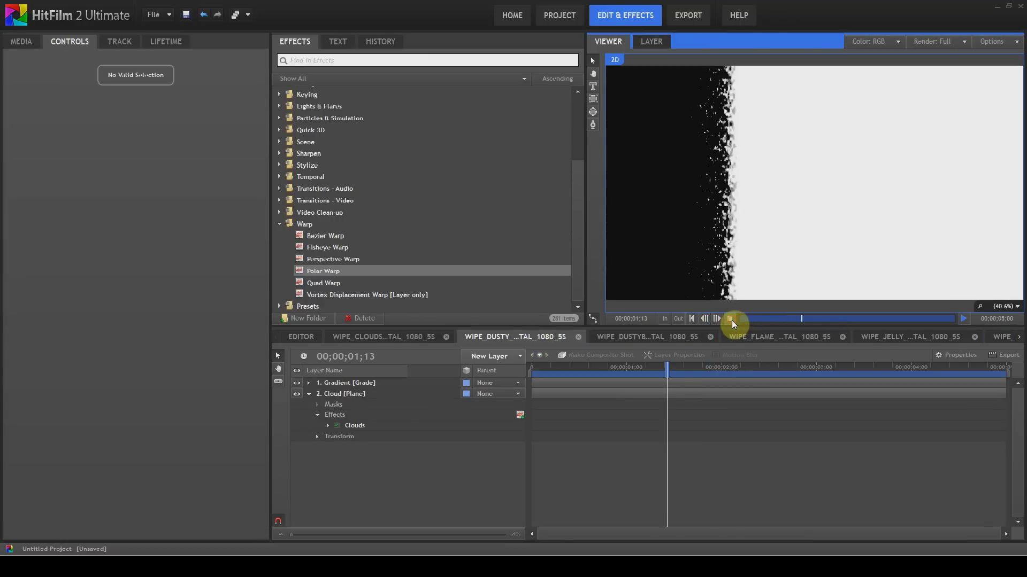
click(732, 320)
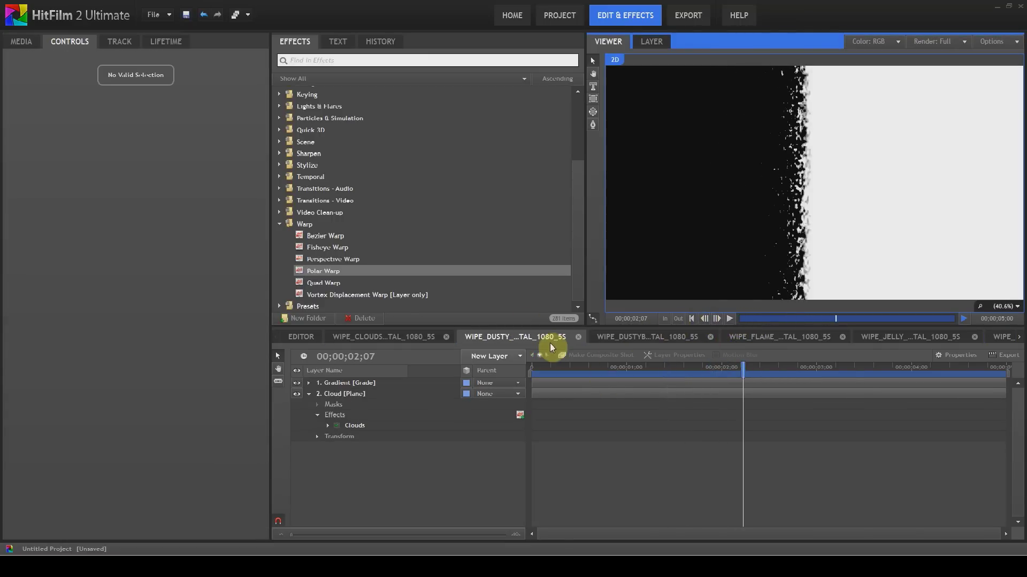
click(368, 335)
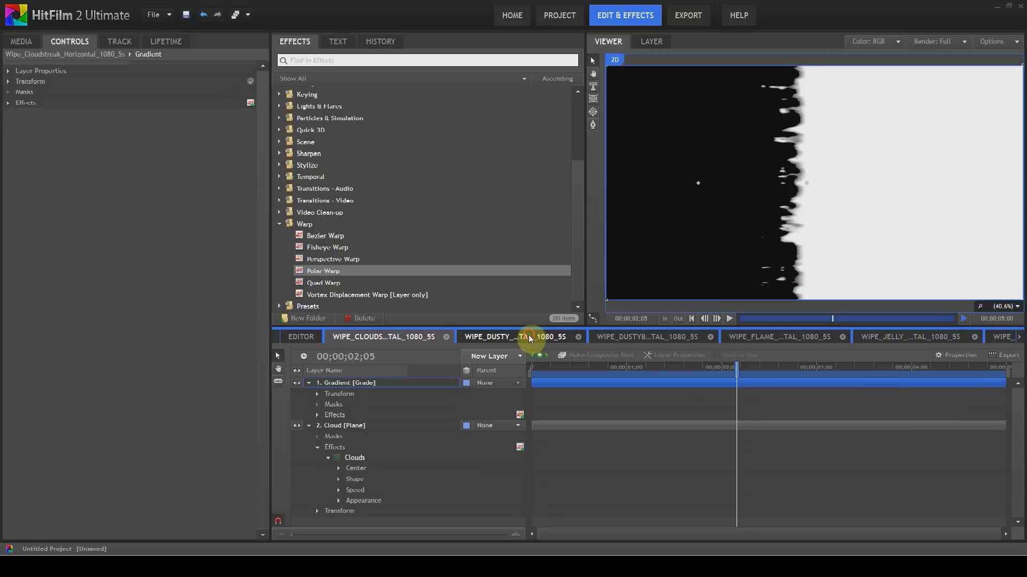
click(531, 337)
click(347, 339)
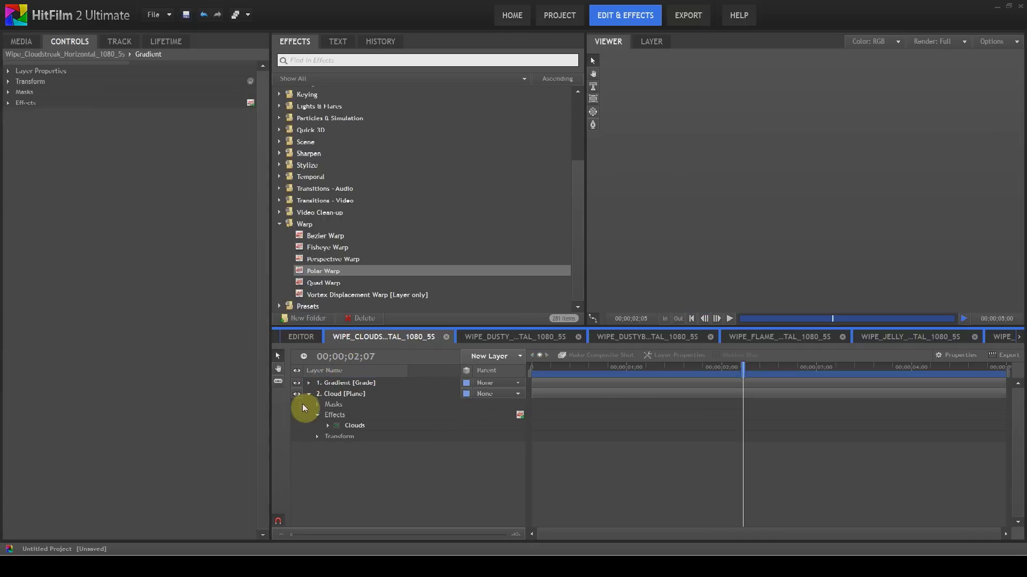
- Hide the Gradient layer in both the Cloudstreak and Dusty wipes and compare their underlying cloud patterns
click(309, 383)
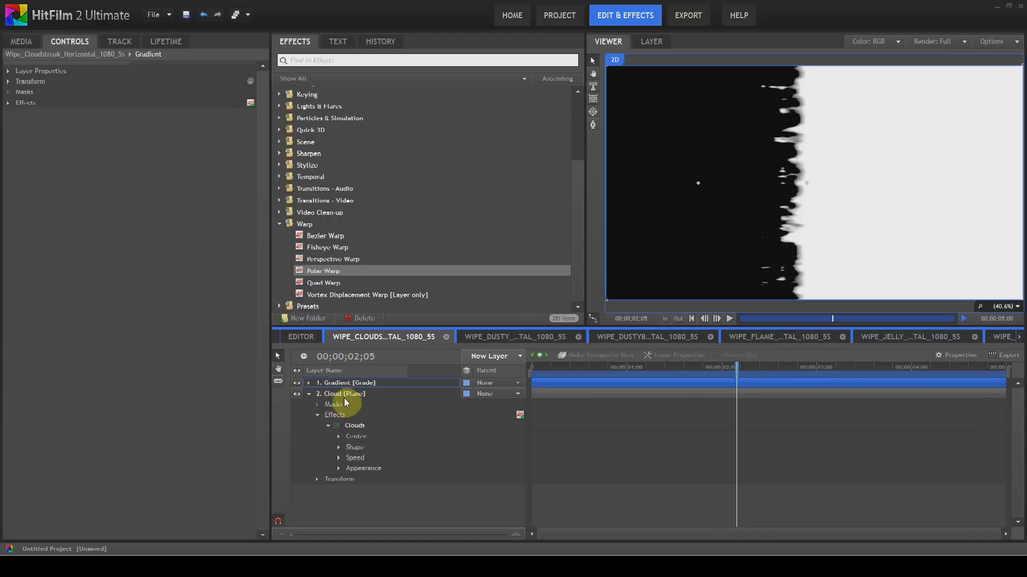
click(296, 383)
click(480, 342)
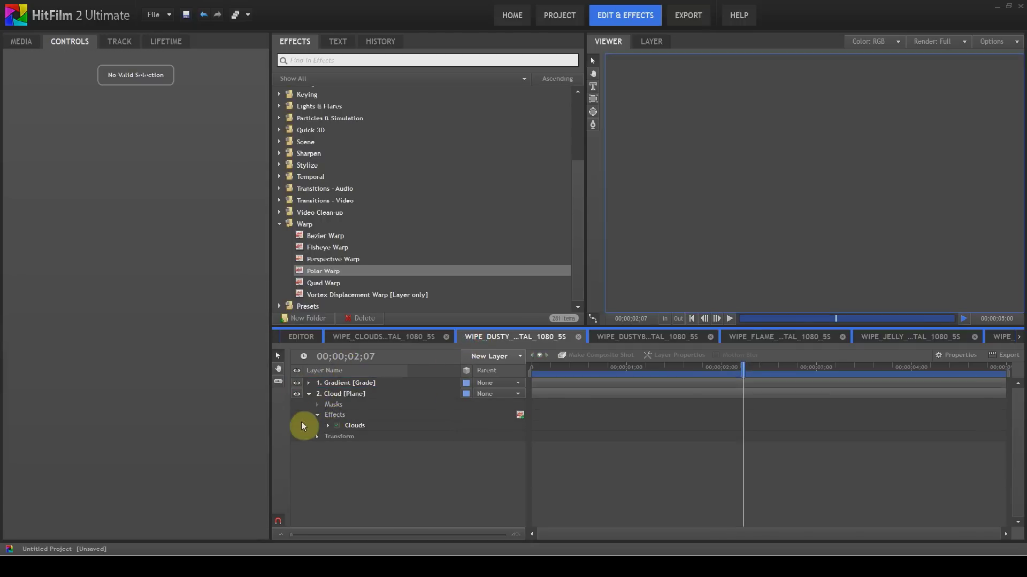
click(297, 382)
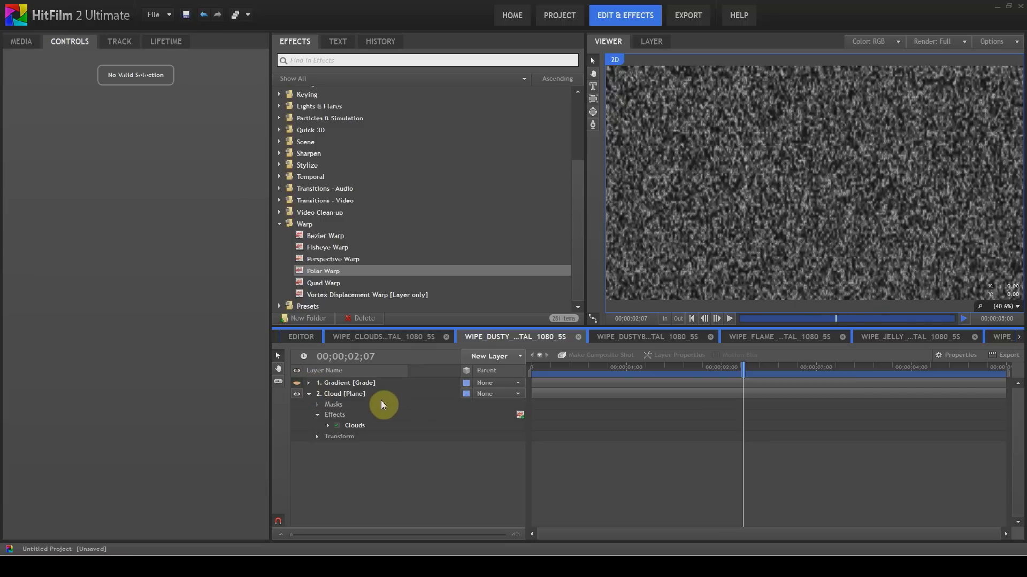
click(391, 337)
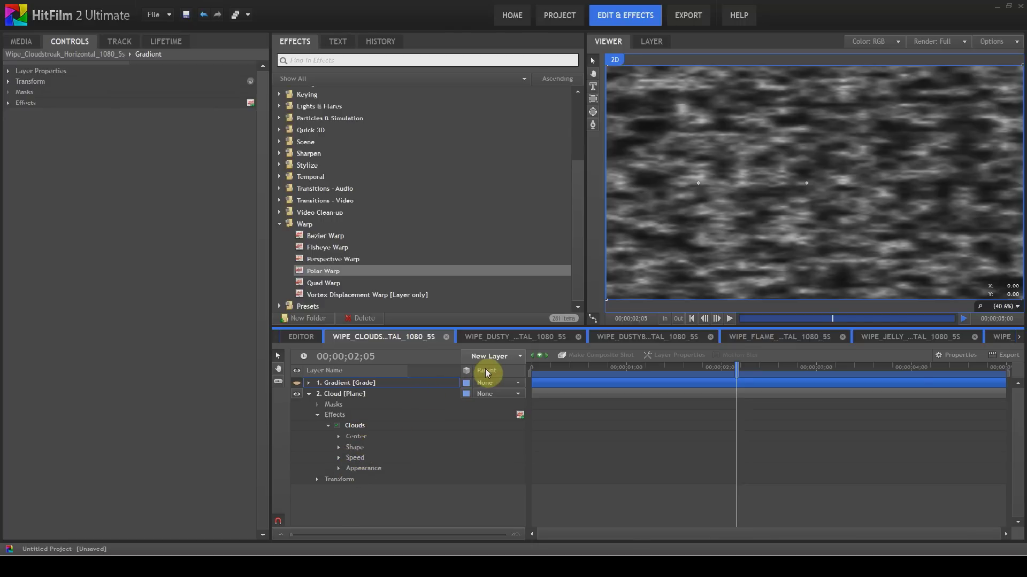
click(497, 338)
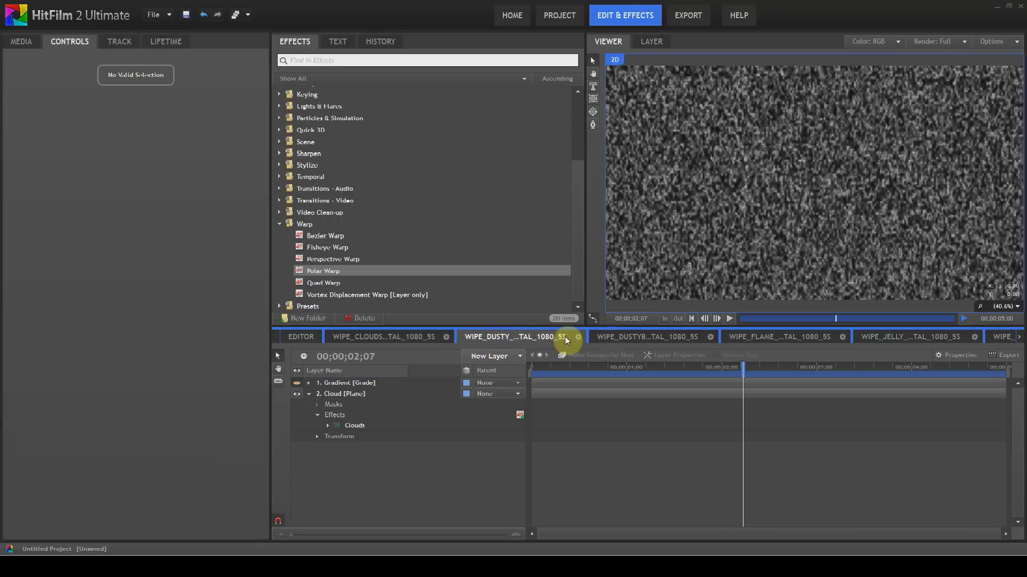
- Open the Dustybar wipe and play it from the start, pausing while the bar crosses the frame
click(663, 337)
click(731, 318)
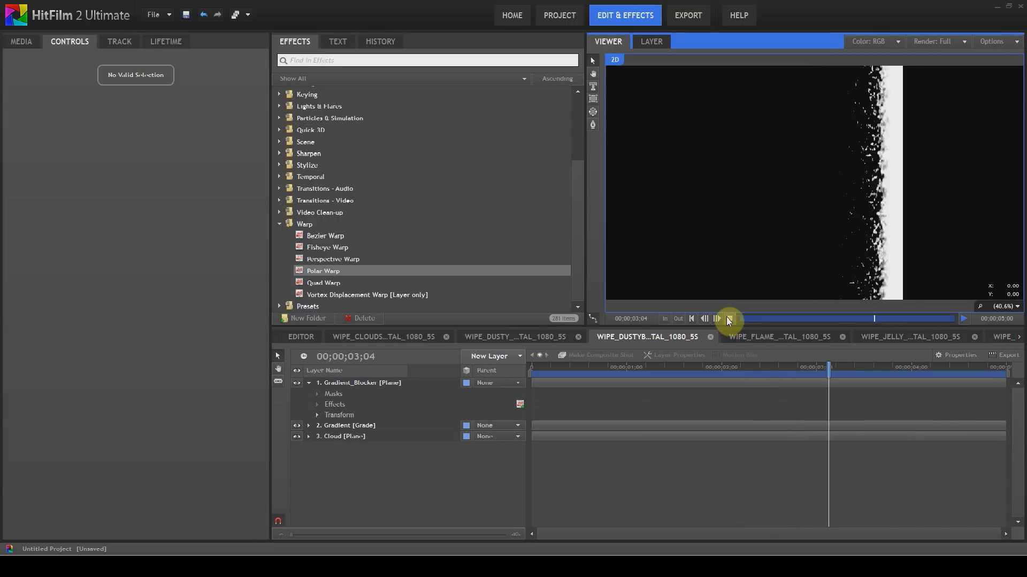
click(716, 319)
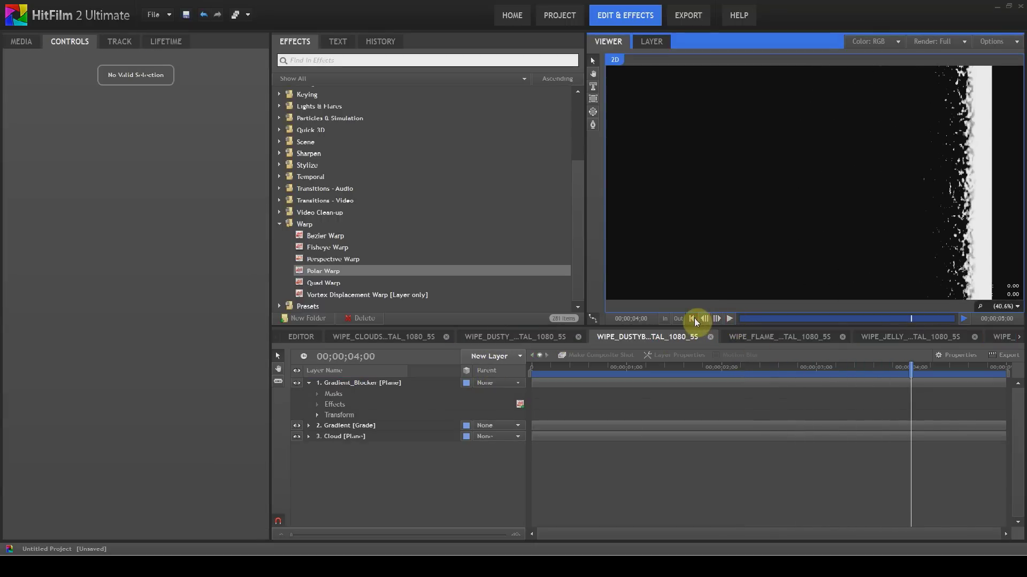
click(693, 318)
click(730, 319)
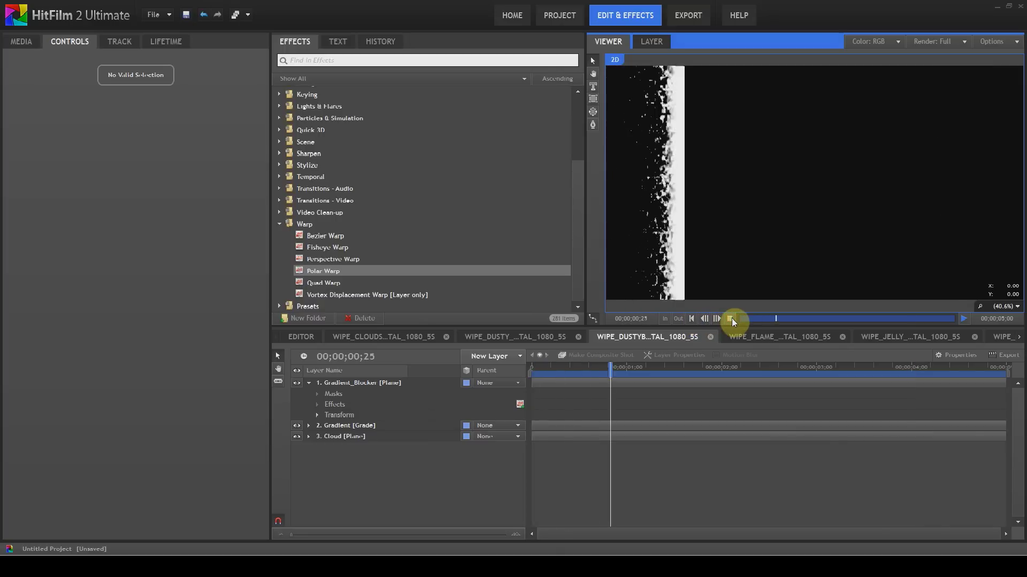
click(730, 319)
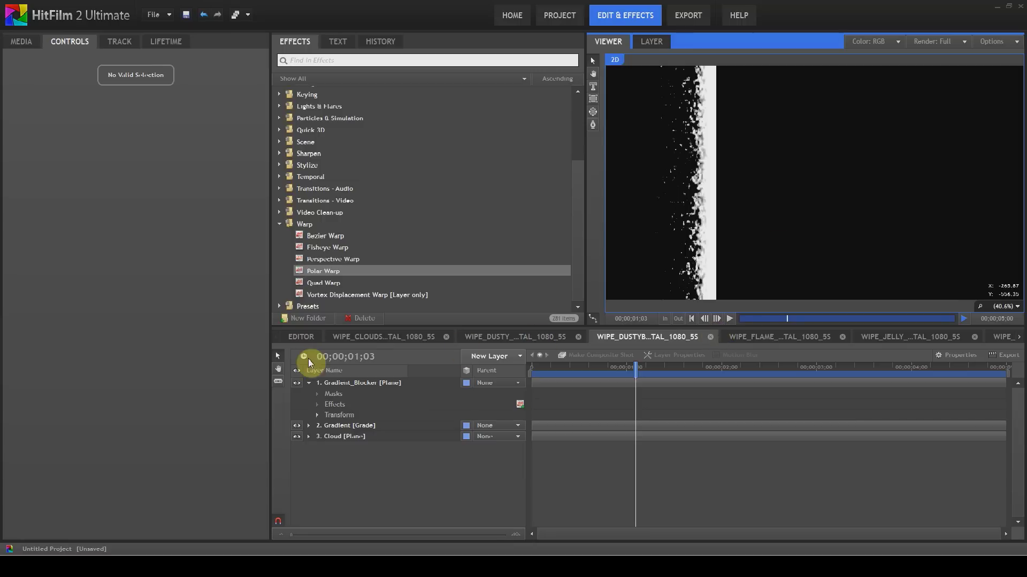
- Hide the Dustybar wipe's Gradient_Blocker layer and show the Dusty wipe's Gradient layer again for comparison
click(298, 384)
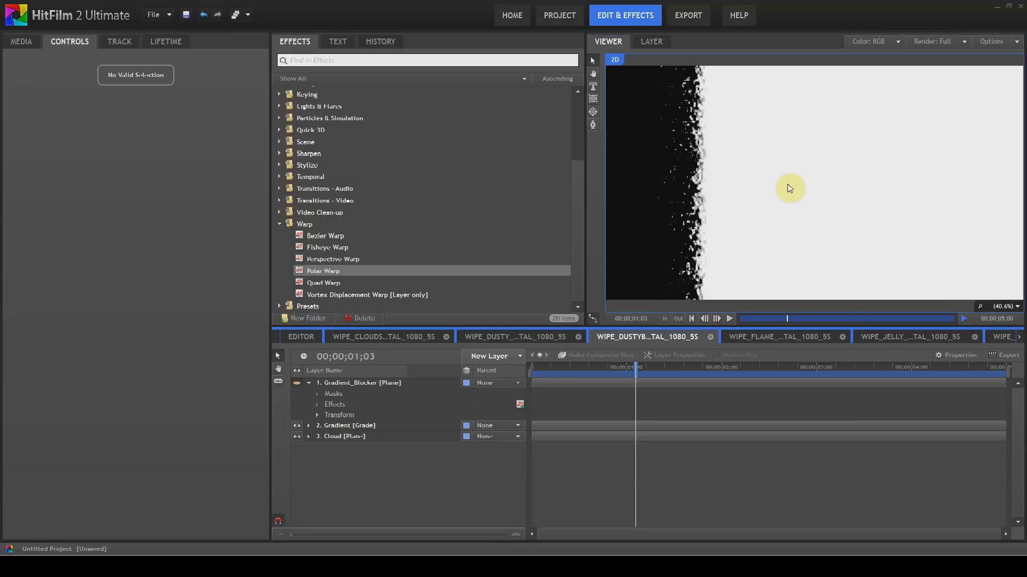
click(510, 336)
click(297, 382)
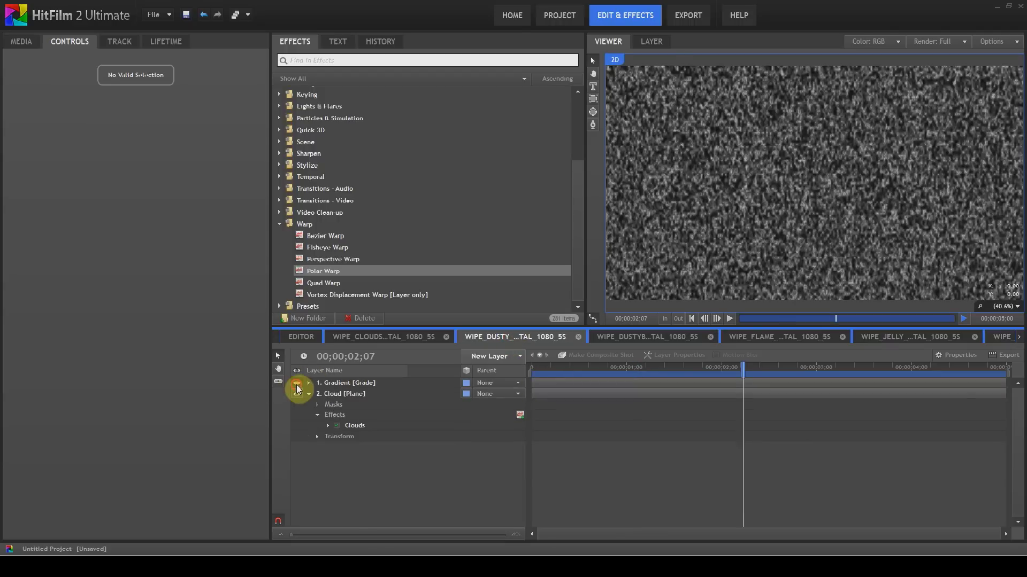
click(296, 383)
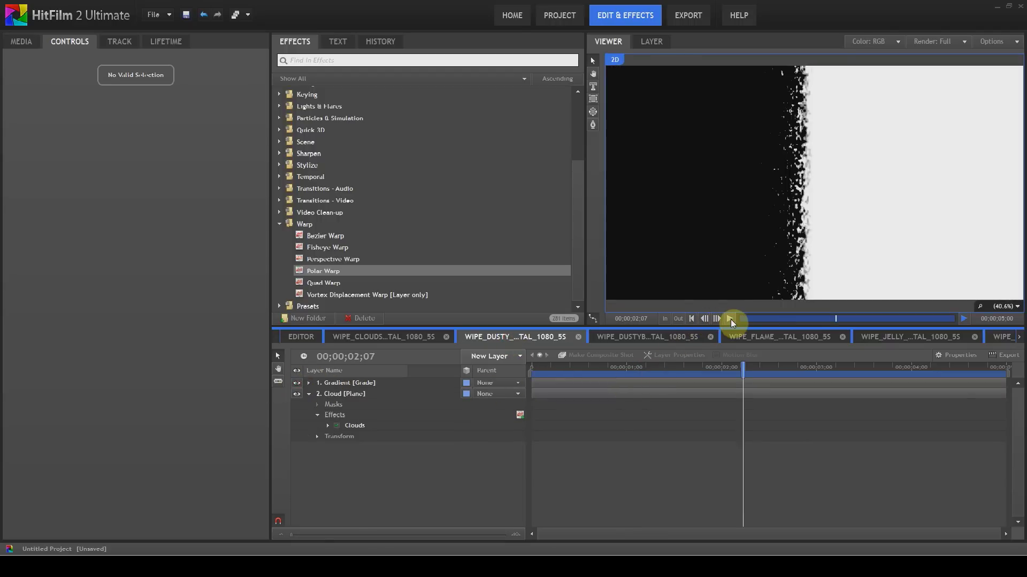
- Show the Gradient_Blocker layer again in the Dustybar wipe and examine its first two Position keyframes
click(651, 338)
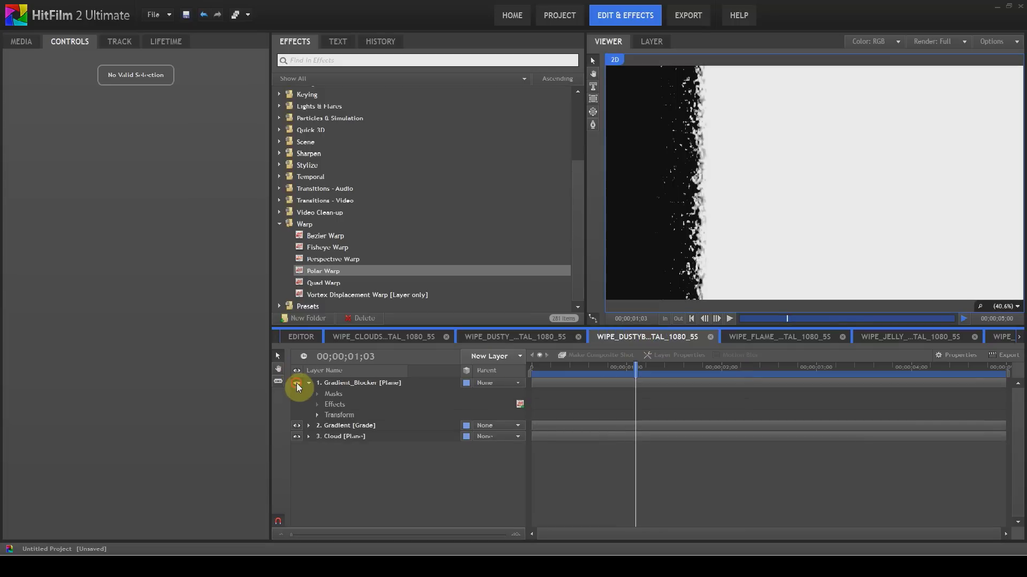
click(297, 384)
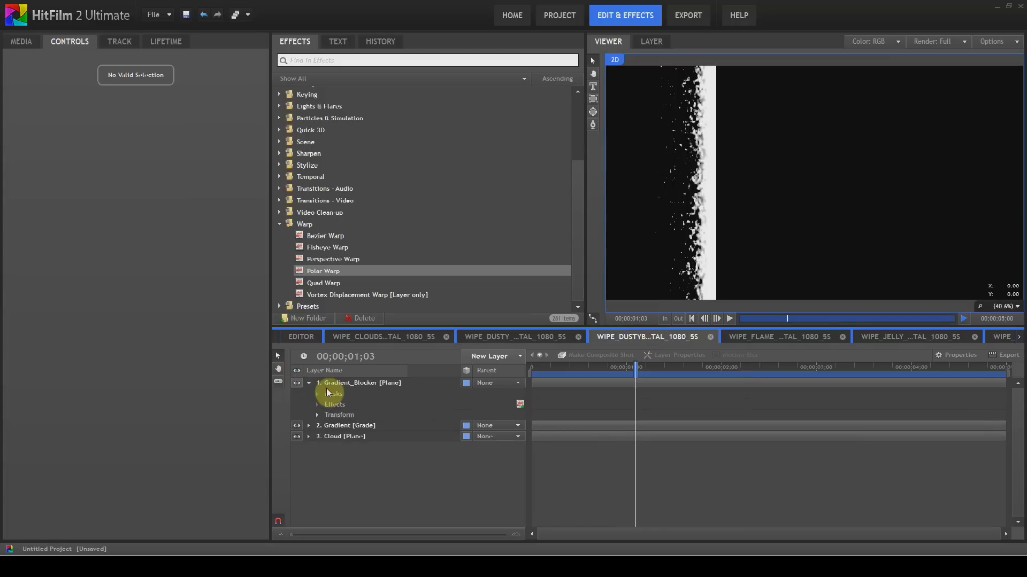
click(317, 415)
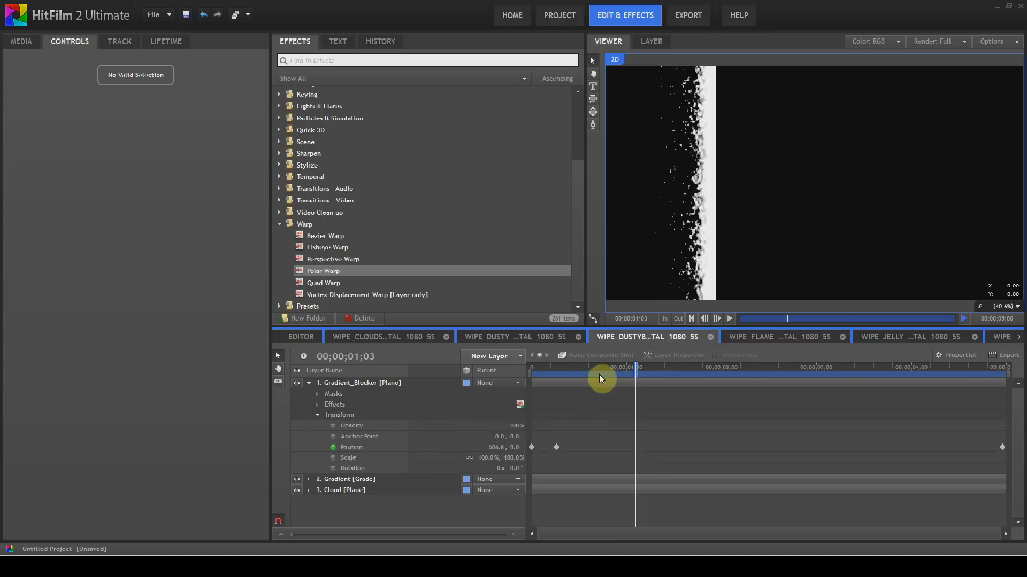
click(531, 447)
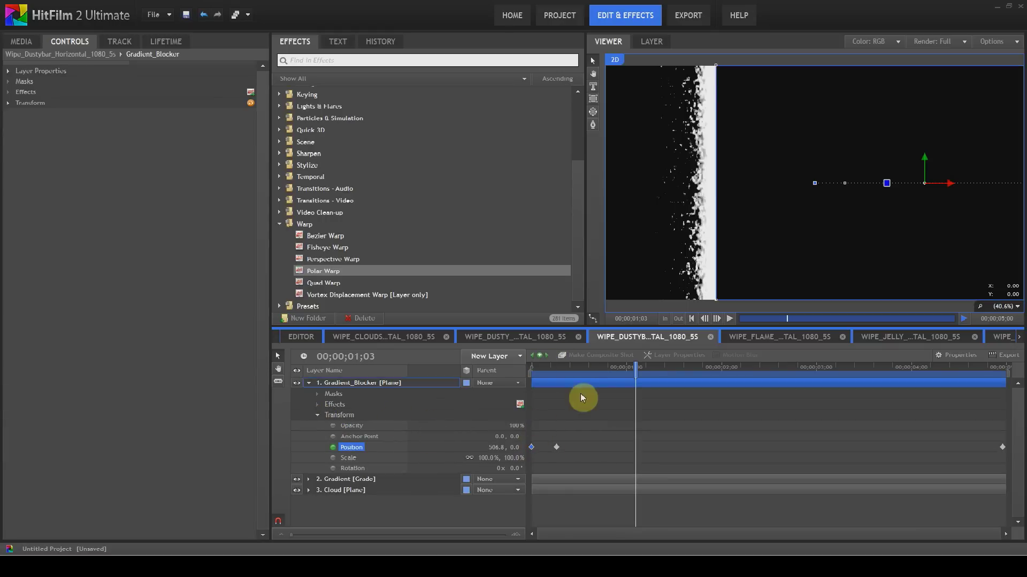
click(533, 356)
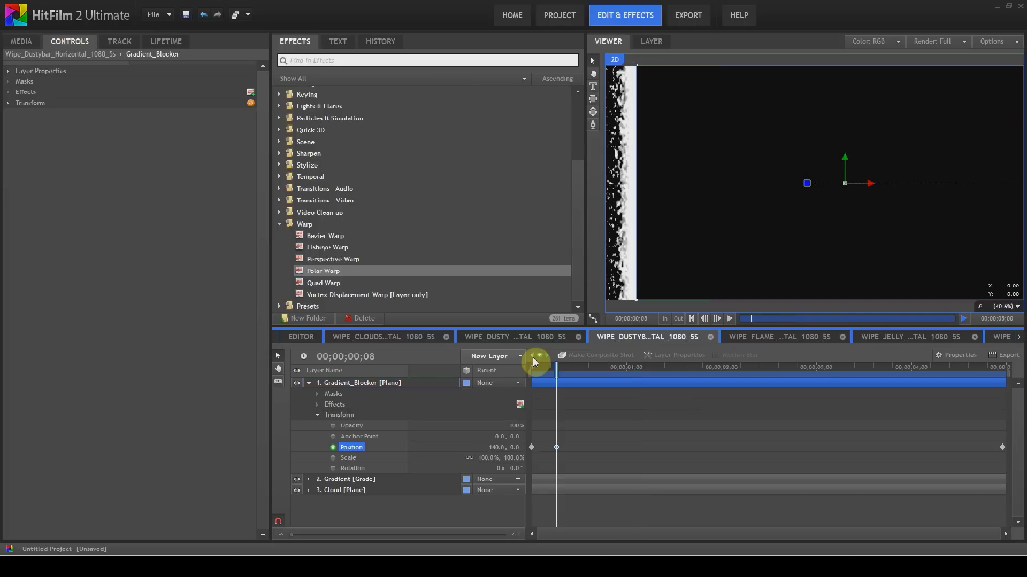
click(532, 357)
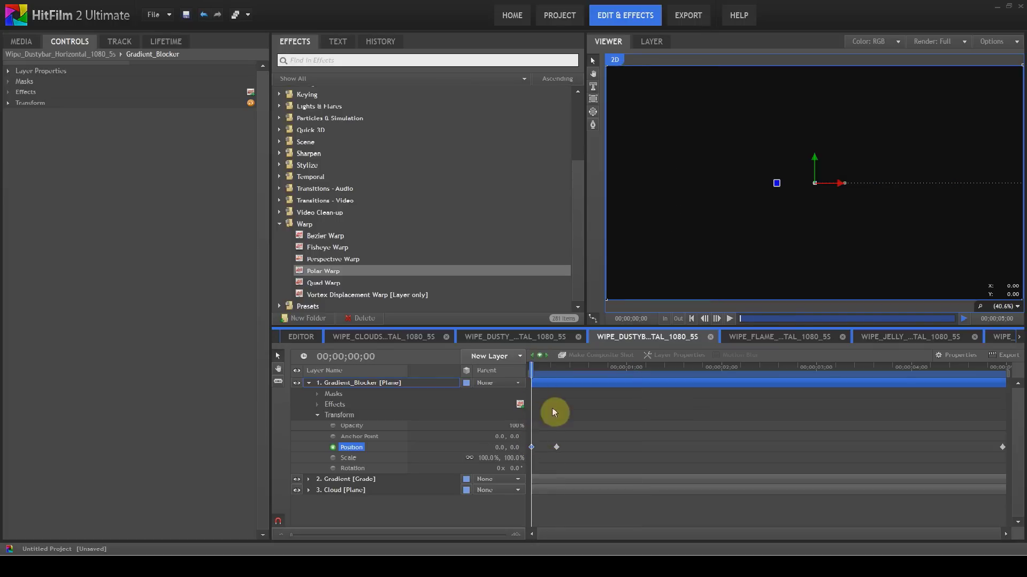
click(546, 357)
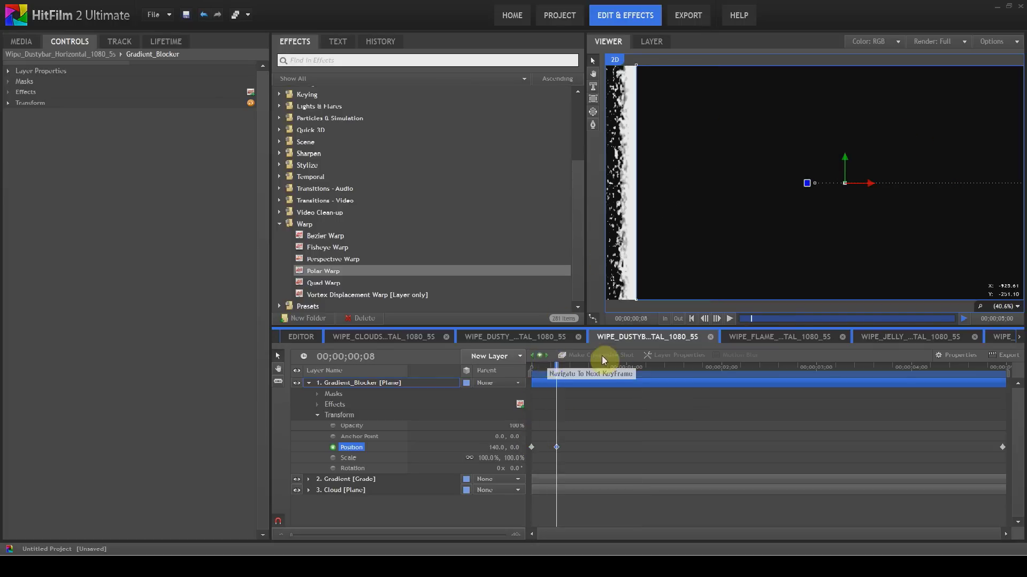
- Step frame by frame back and forward around the second Position keyframe to examine the white bar's movement
click(704, 319)
click(704, 320)
click(704, 319)
click(704, 320)
click(704, 320)
click(704, 319)
click(717, 319)
click(716, 320)
click(717, 319)
click(716, 319)
click(717, 319)
click(716, 319)
click(717, 320)
click(717, 319)
click(717, 320)
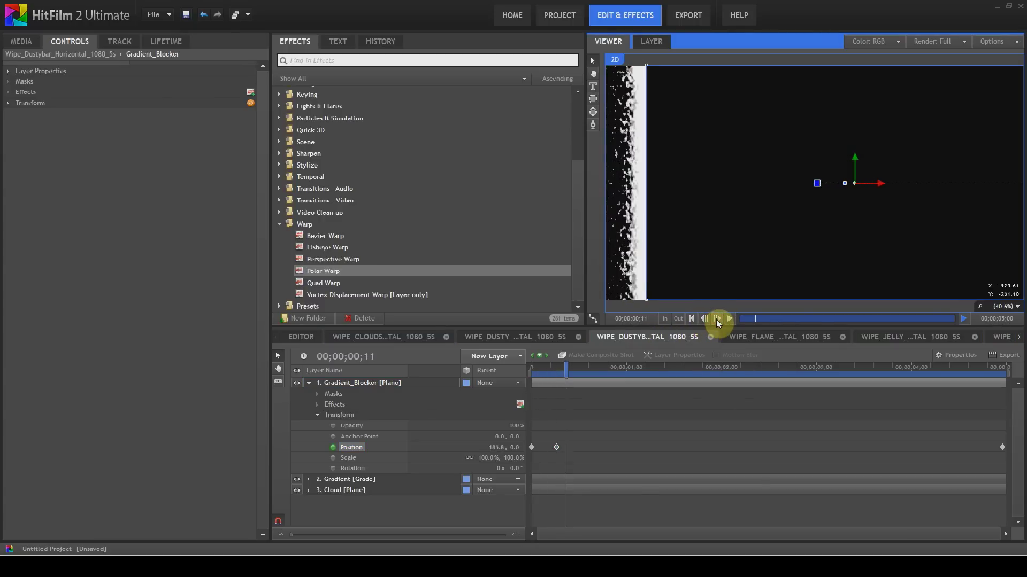
click(717, 319)
click(717, 319)
click(716, 319)
click(717, 319)
click(717, 319)
click(716, 319)
click(716, 319)
click(717, 319)
click(716, 319)
click(717, 320)
click(717, 319)
click(717, 319)
click(716, 319)
click(716, 319)
click(716, 319)
click(717, 319)
click(716, 319)
click(717, 319)
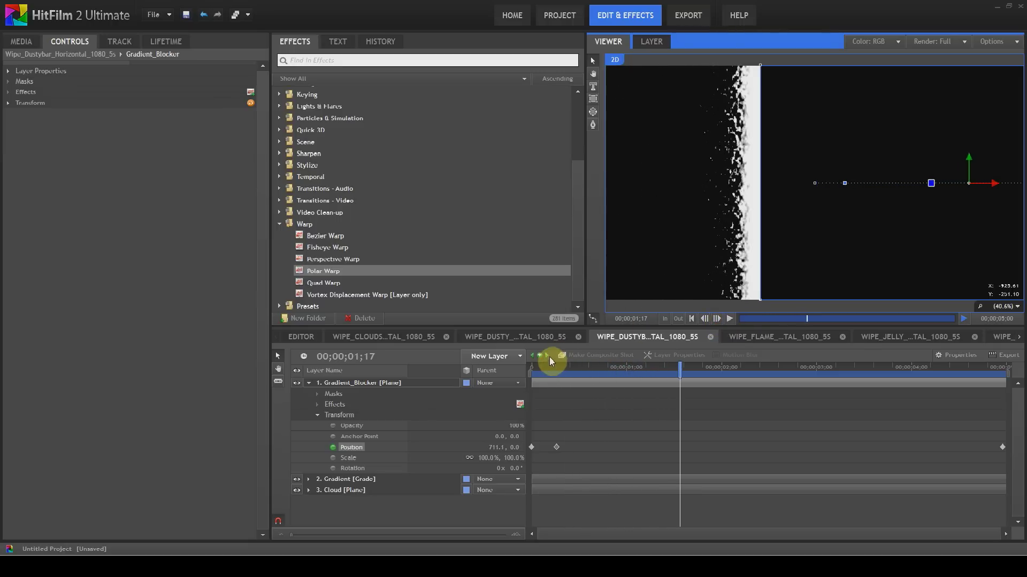
- Step backward from the last Position keyframe to examine the bar's exit, and move the playhead to 00;00;01;23
click(548, 356)
click(706, 319)
click(705, 319)
click(706, 319)
click(706, 319)
click(706, 319)
click(706, 319)
click(706, 319)
click(706, 319)
click(706, 319)
click(705, 320)
click(706, 319)
click(706, 319)
click(706, 319)
click(705, 319)
click(706, 319)
click(706, 319)
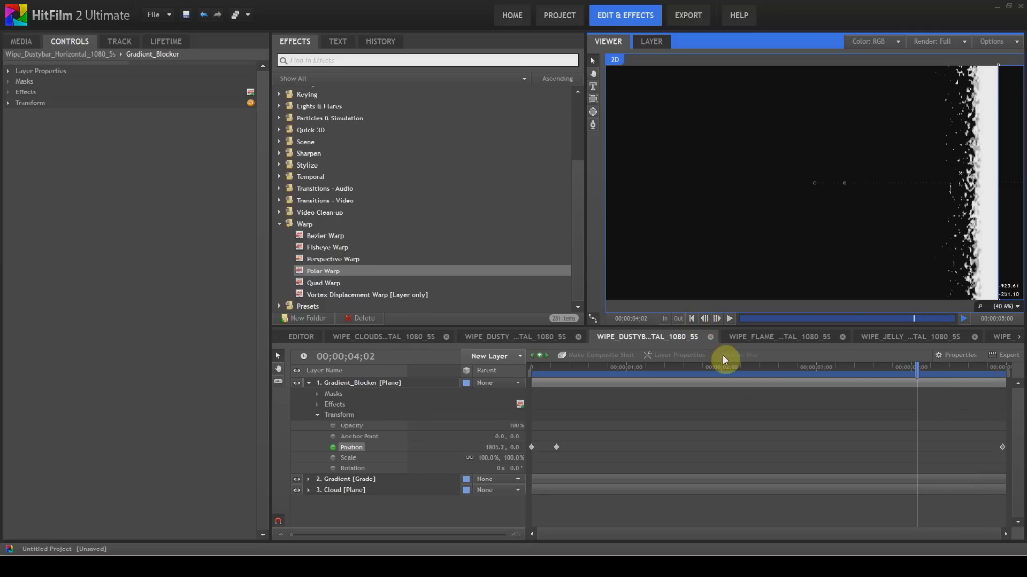
click(699, 368)
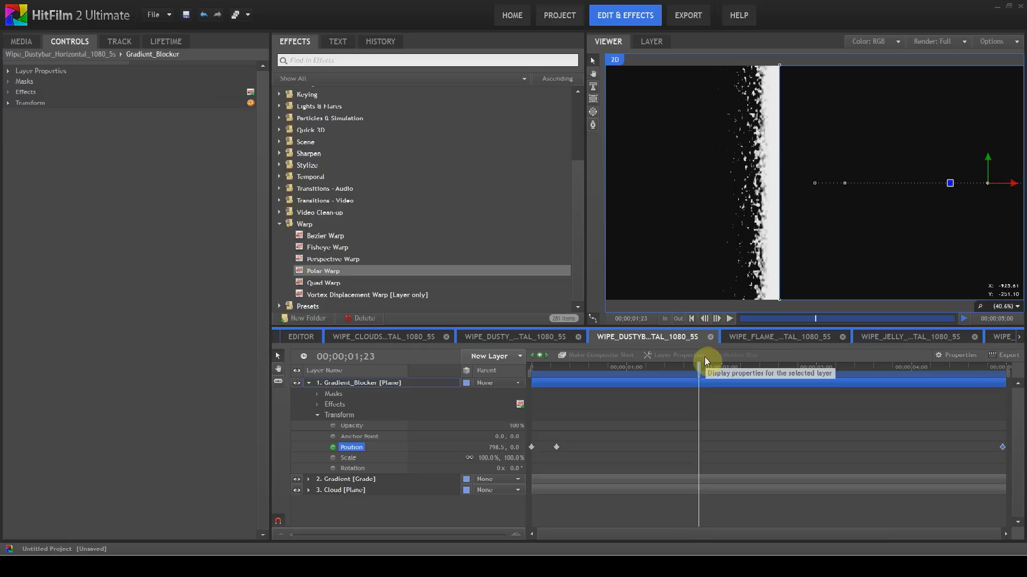
- Collapse the Gradient_Blocker layer, add a new Grade layer above it, and apply Polar Warp to the grade
click(308, 384)
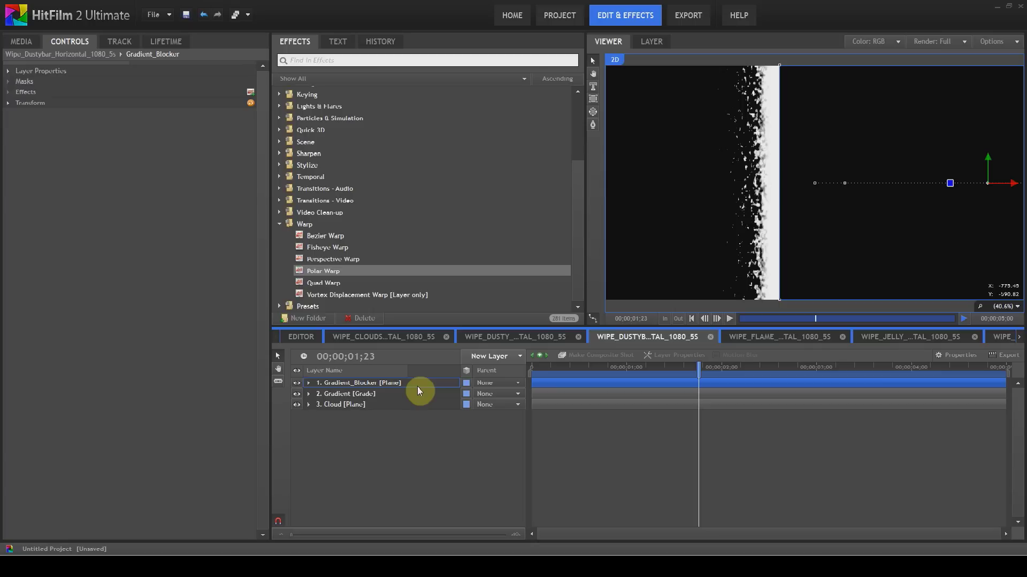
click(521, 361)
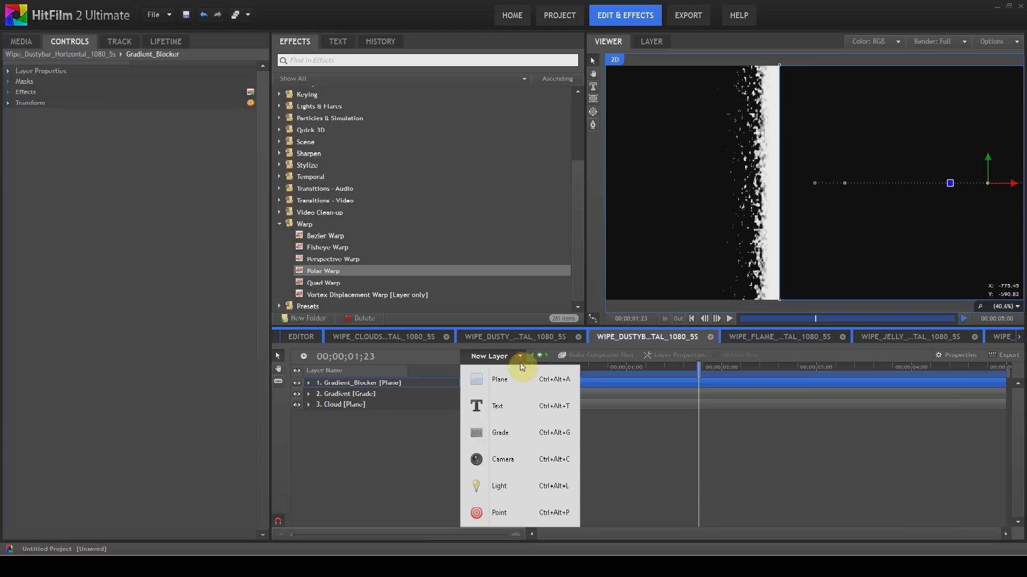
click(521, 434)
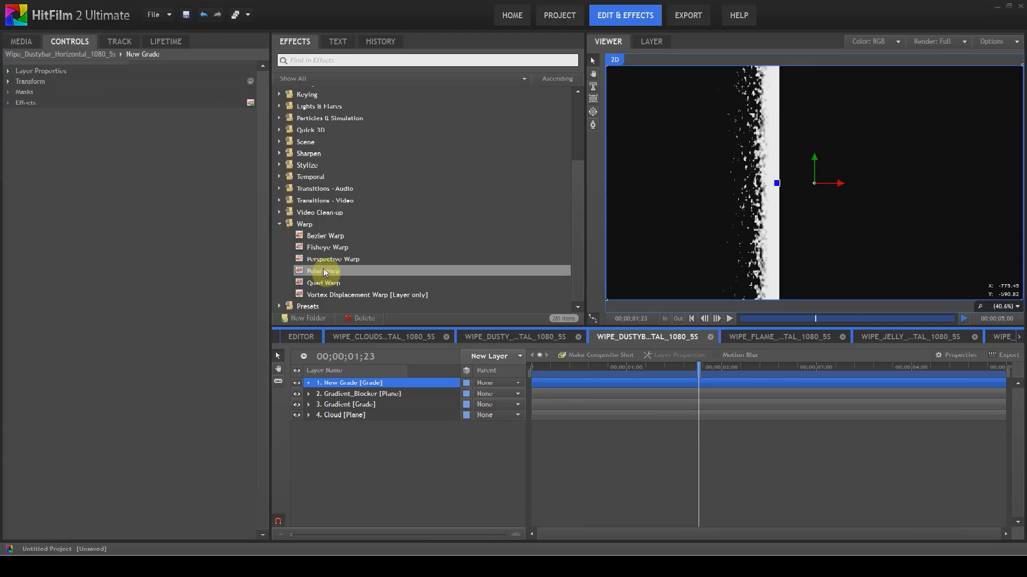
drag(325, 273, 341, 385)
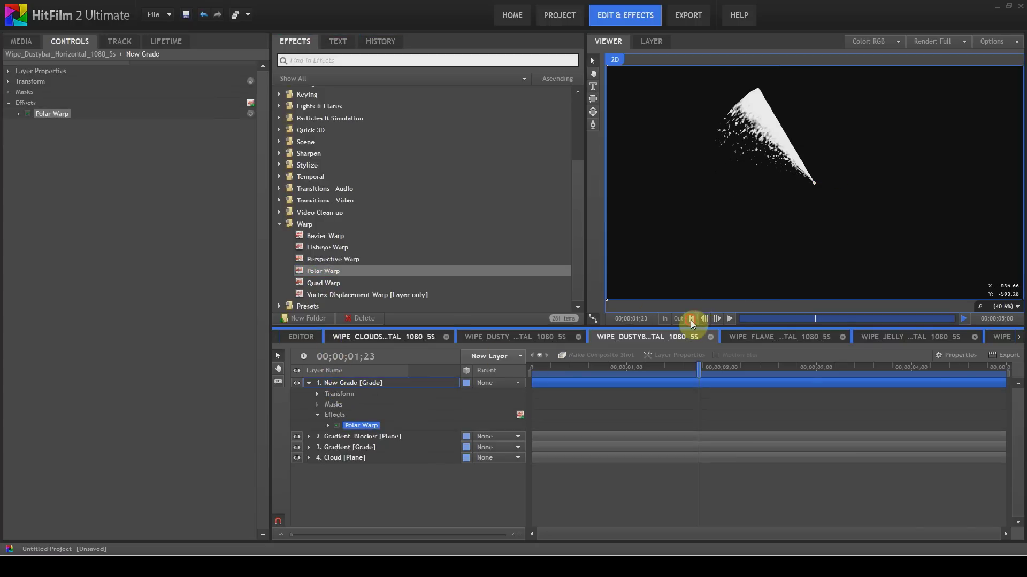
- Play the polar-warped Dustybar wipe from the start, pause it, and close its composite shot
click(691, 318)
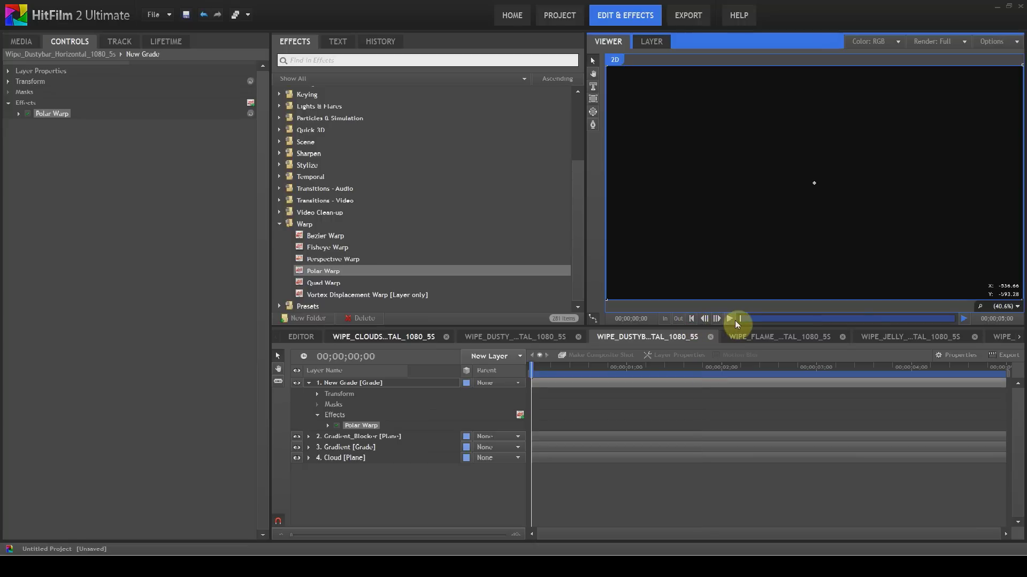
click(730, 319)
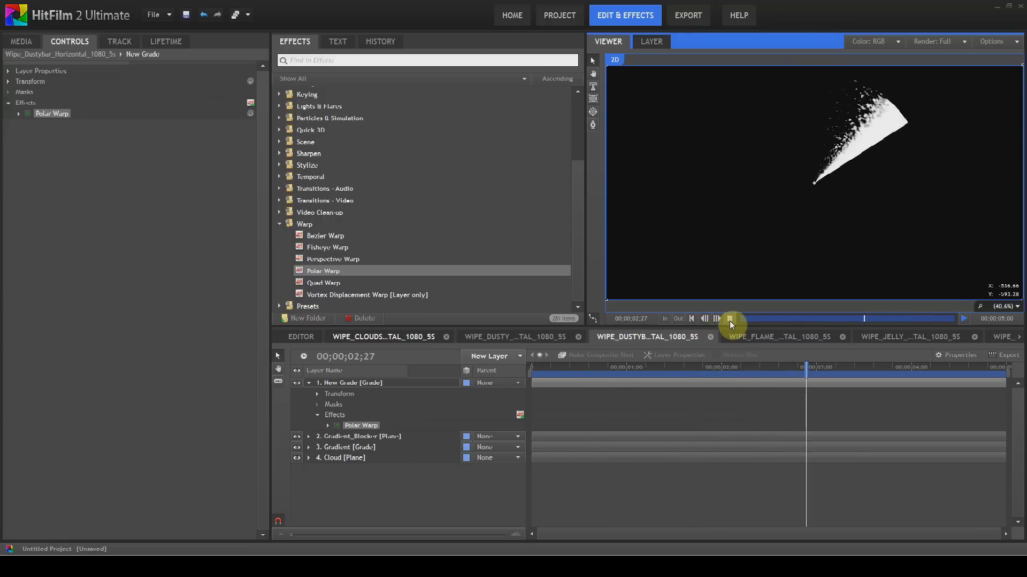
click(729, 319)
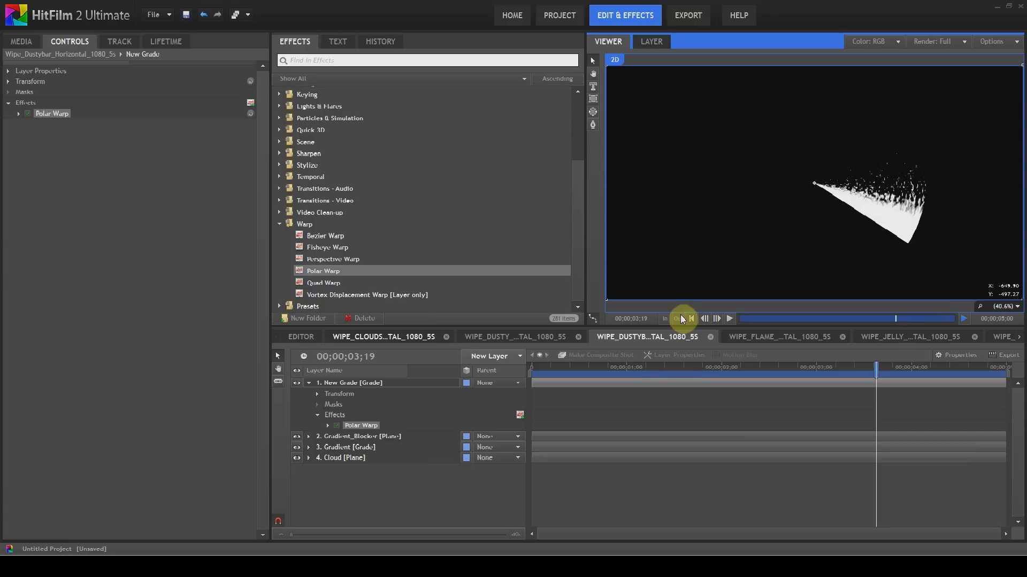
click(711, 337)
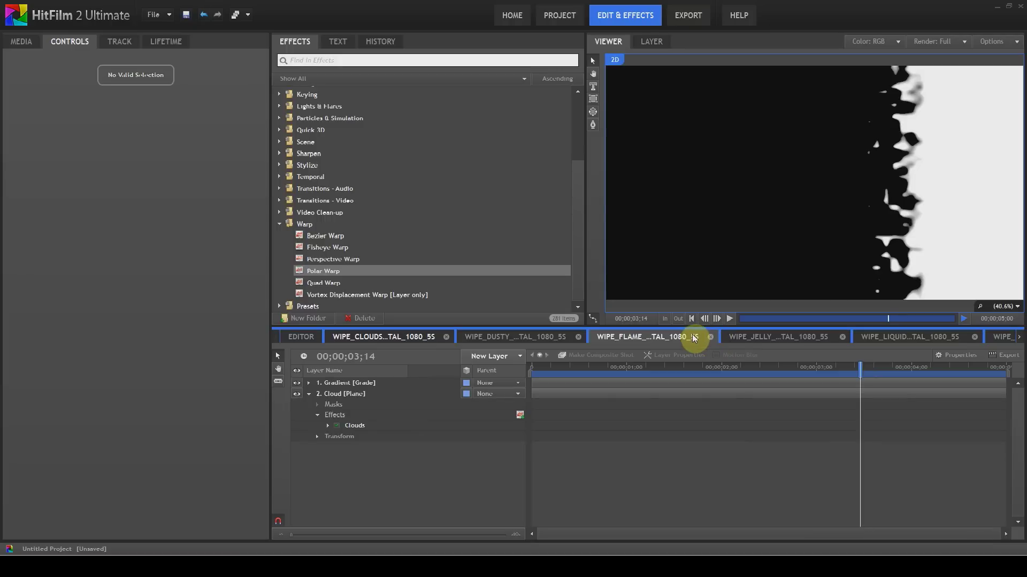
- Hide and restore the Gradient layer in the Flame wipe to view its clouds, and play the wipe from the start
click(298, 384)
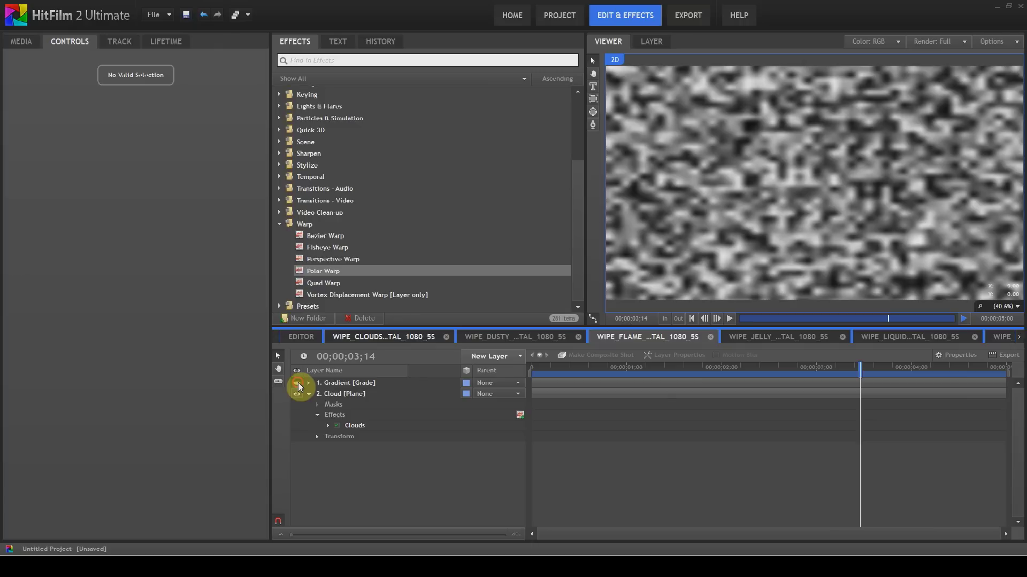
click(297, 384)
click(691, 320)
click(730, 320)
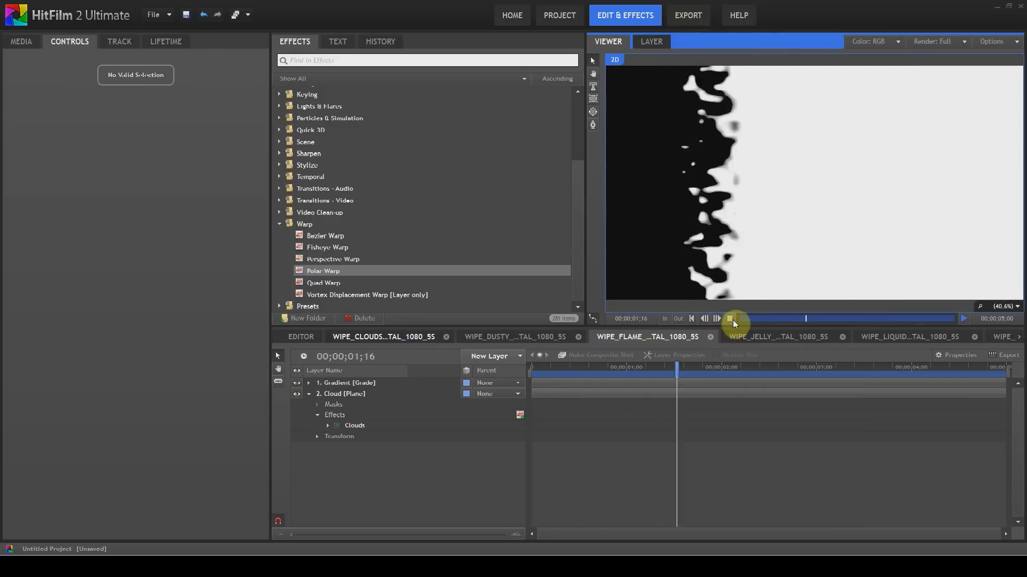
click(730, 319)
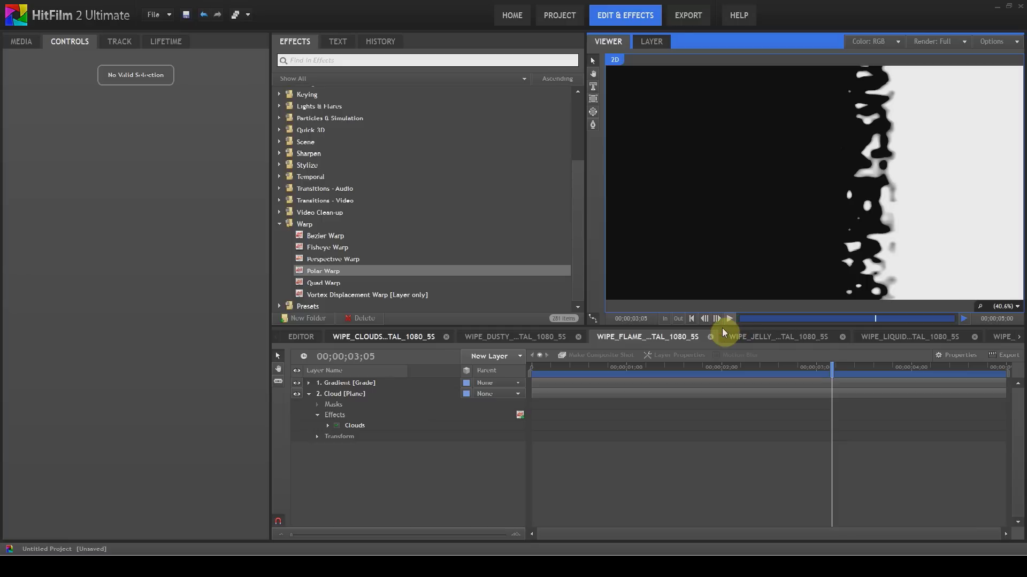
- Open the Jelly wipe's composite shot, play it from the start, and pause it partway through
click(741, 342)
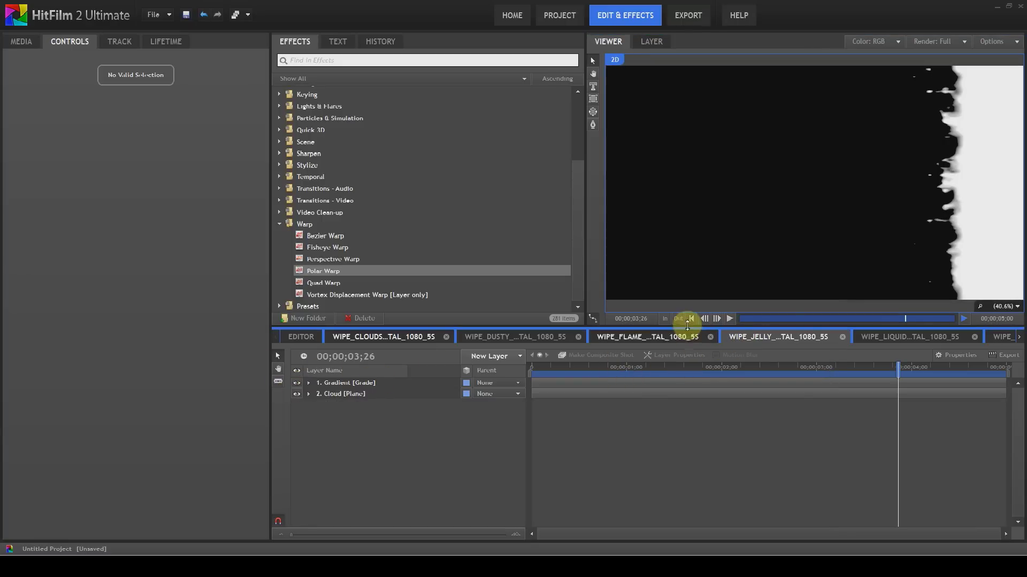
click(690, 319)
click(729, 320)
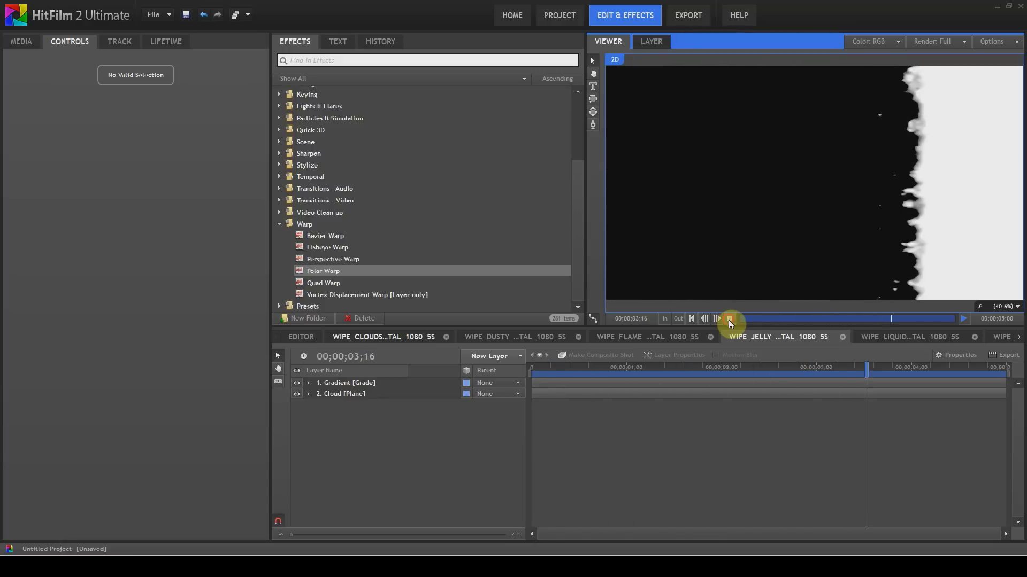
click(729, 319)
- Open the Liquid wipe, hide and restore its Gradient layer to view the clouds, and play it from the start
click(898, 338)
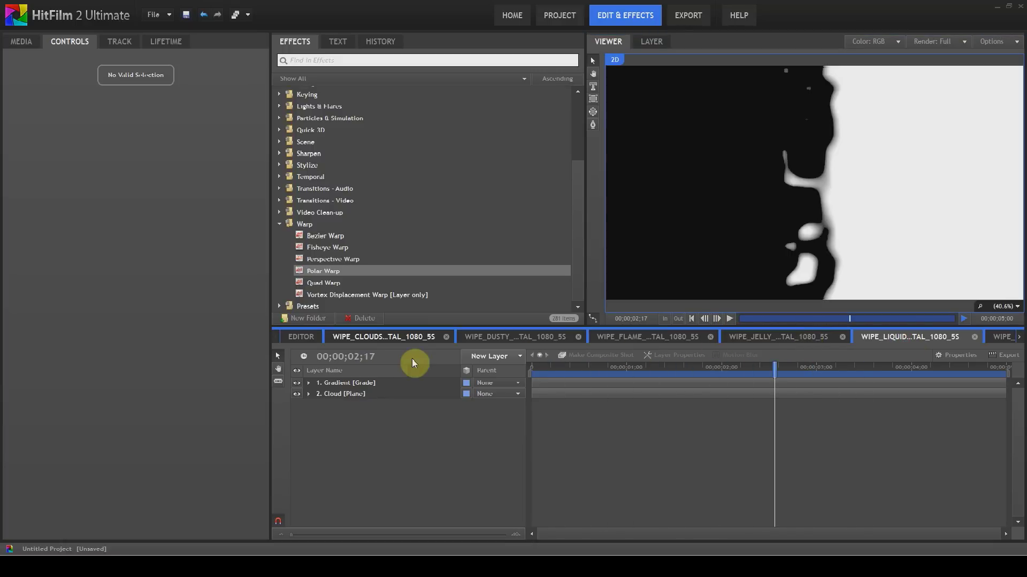
click(297, 384)
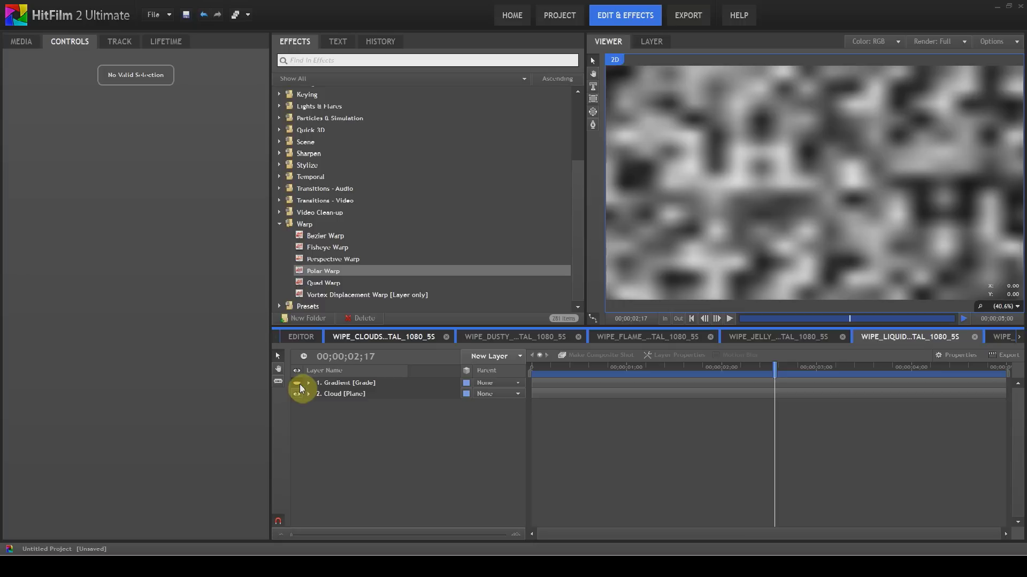
click(298, 383)
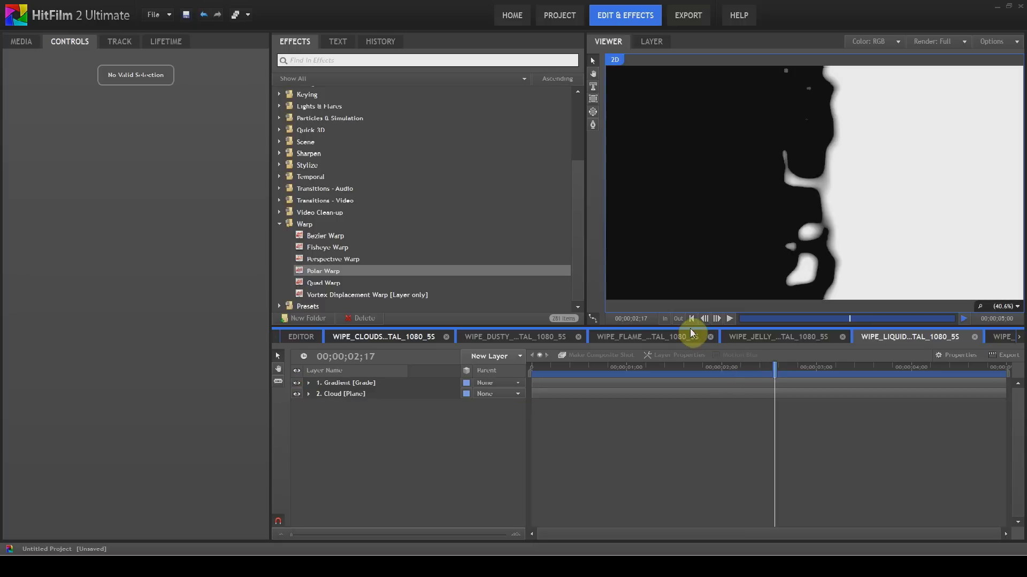
click(692, 319)
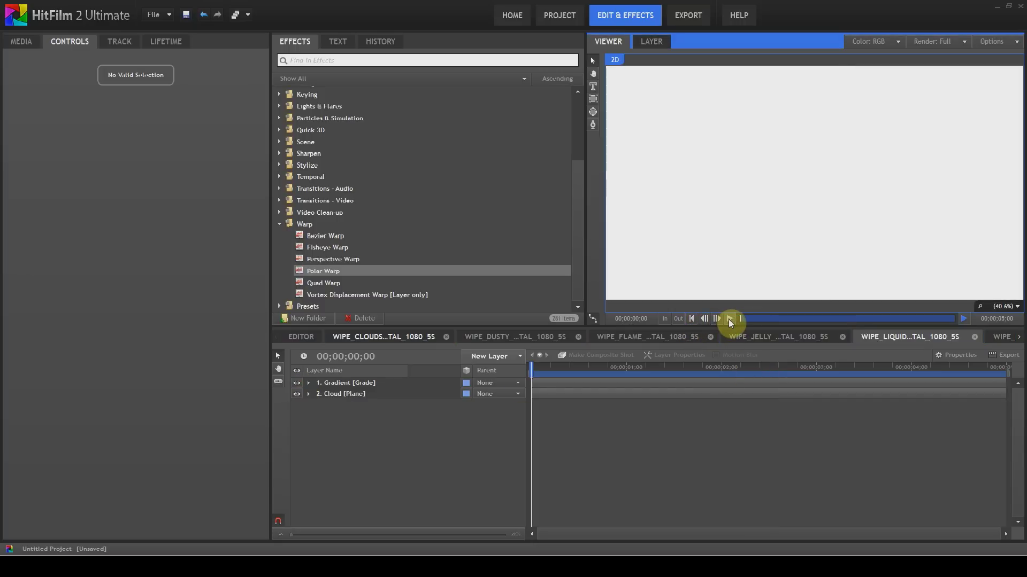
click(730, 319)
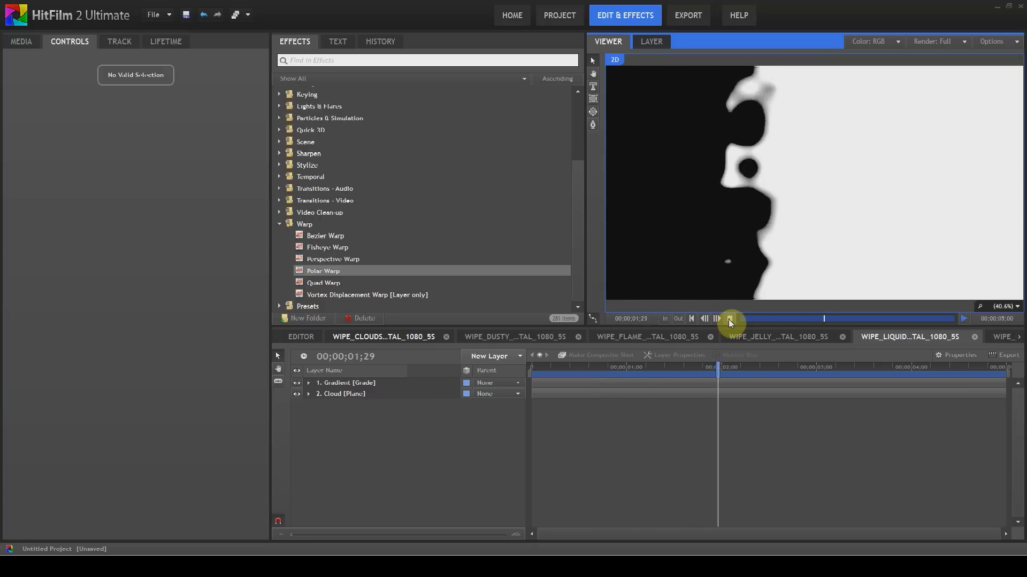
click(729, 319)
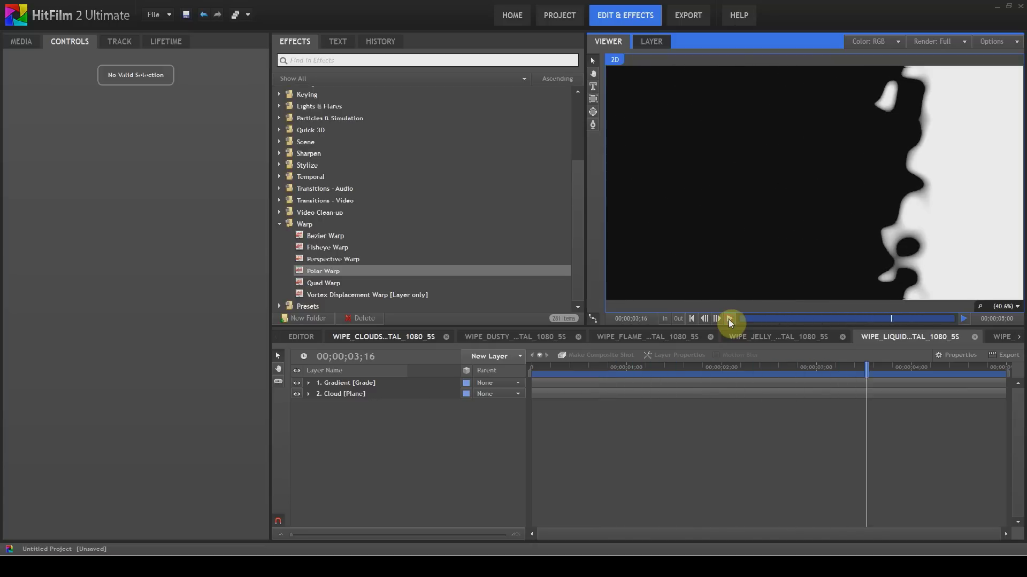
- Open the WIPE_ROUGHE… composite shot, hide and restore its Gradient layer to view the clouds, and play it from the start
click(1019, 338)
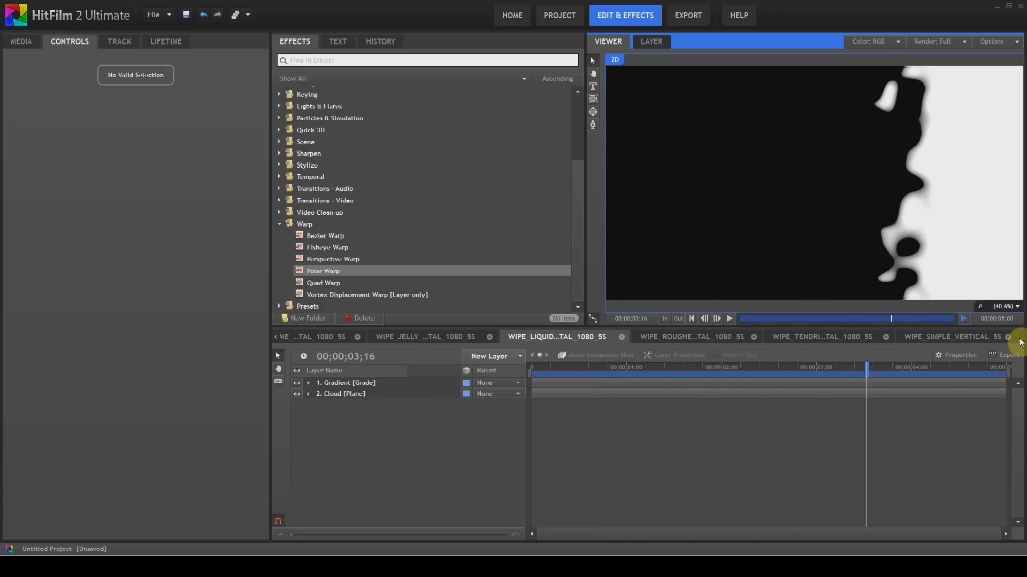
click(650, 341)
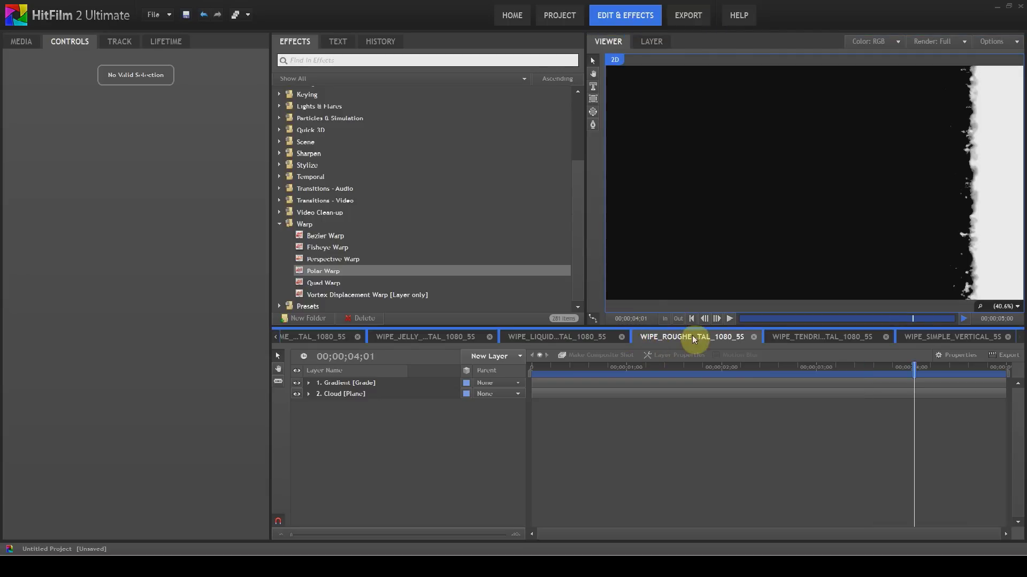
click(297, 383)
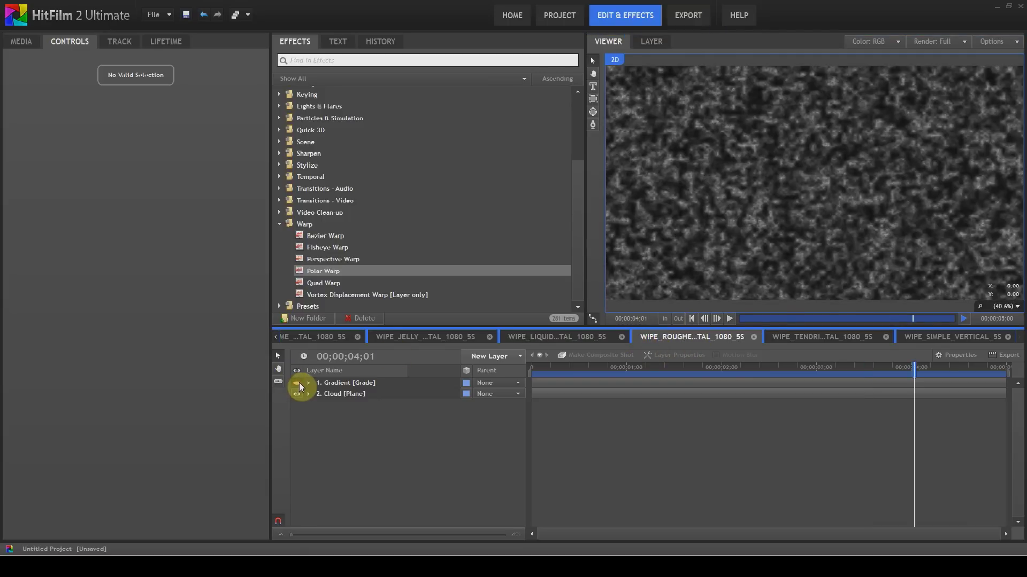
click(298, 384)
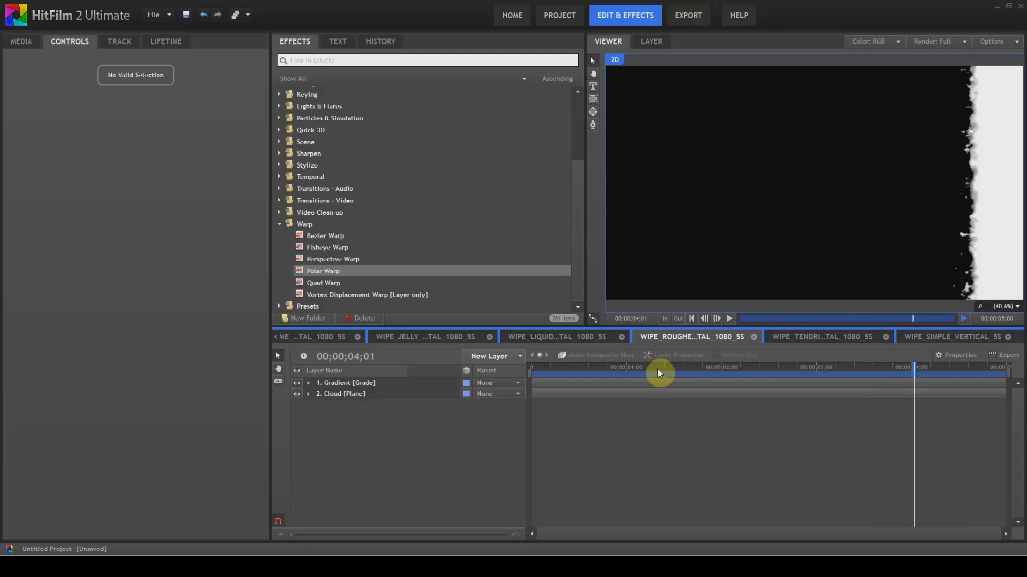
click(691, 318)
click(728, 319)
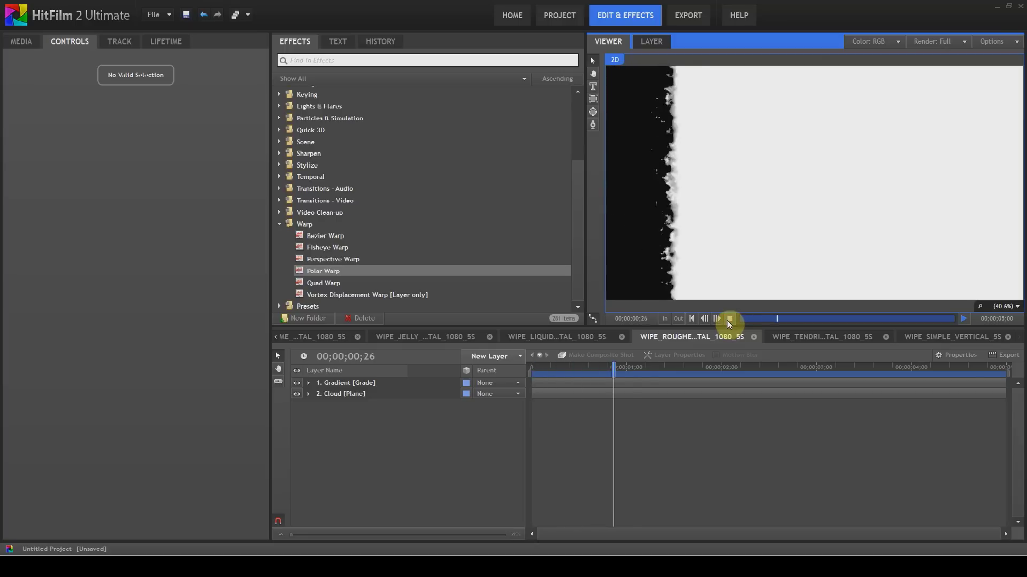
click(729, 320)
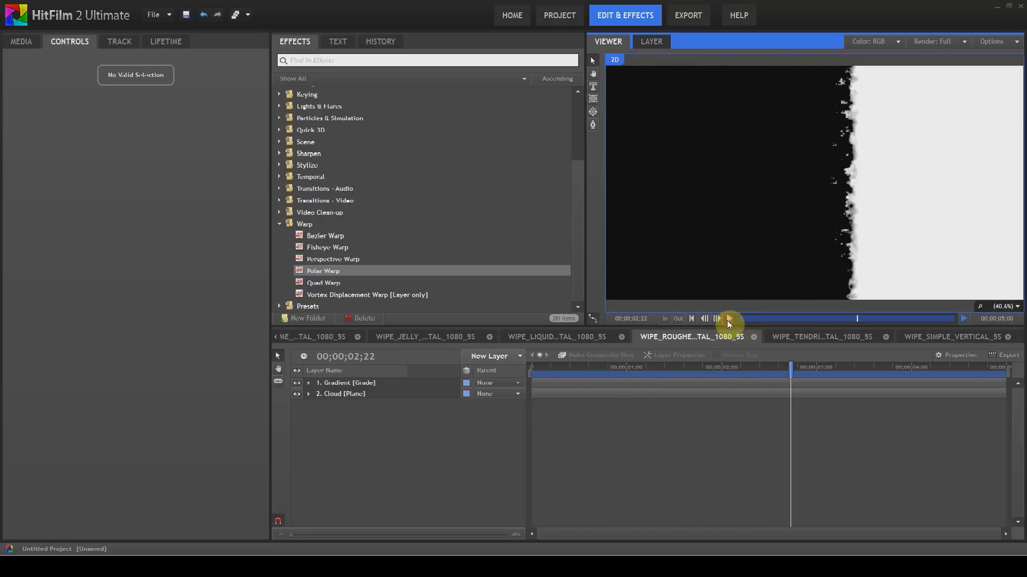
- Open the WIPE_TENDRI… composite shot, hide and restore its Gradient layer at the first frame, and play the wipe
click(801, 334)
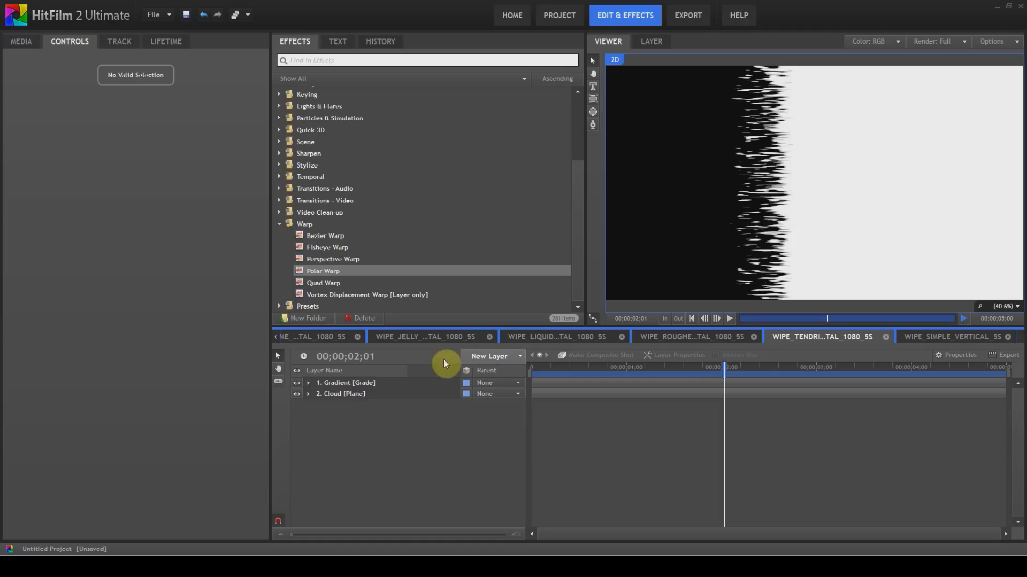
click(693, 321)
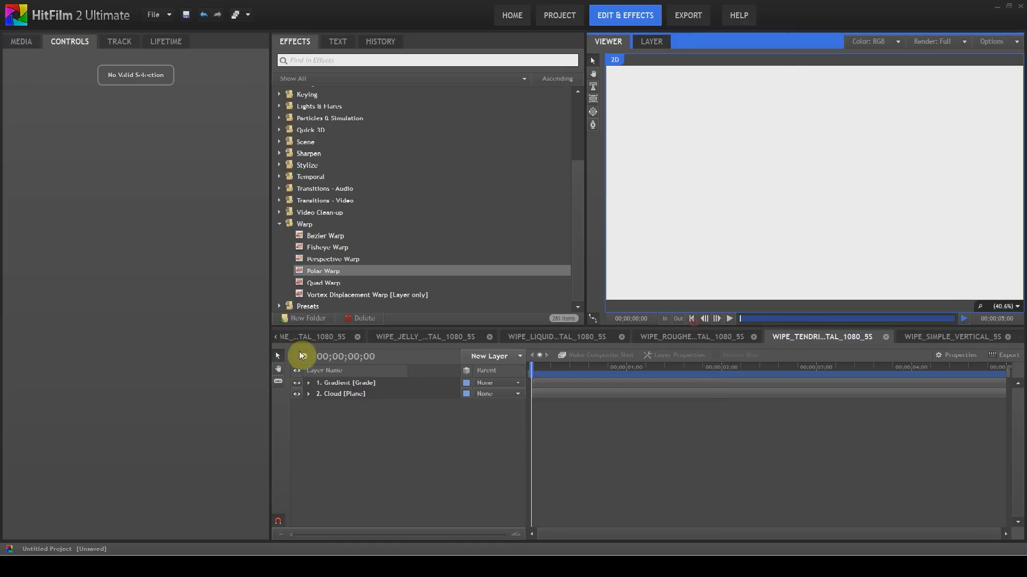
click(298, 383)
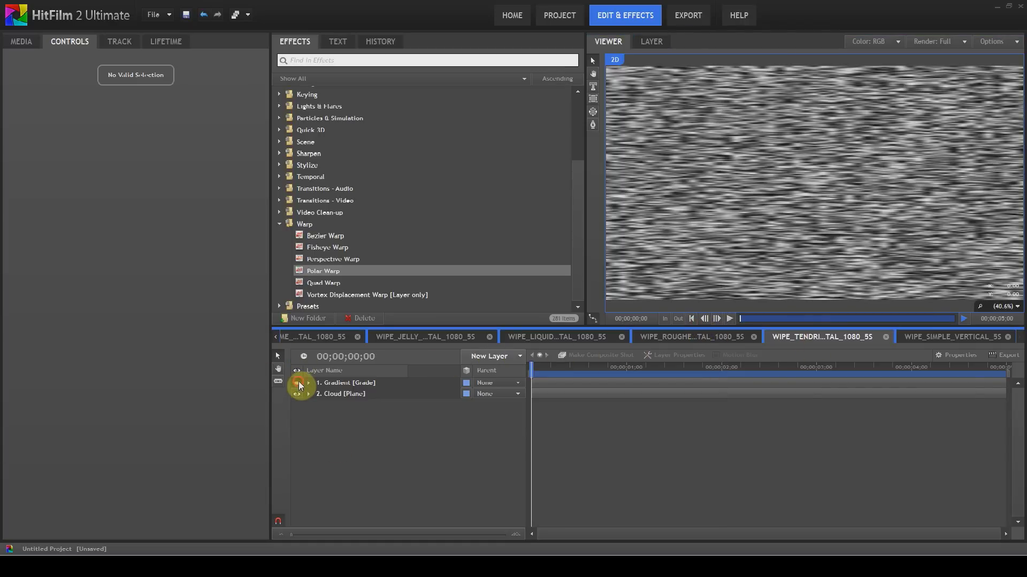
click(298, 382)
click(729, 318)
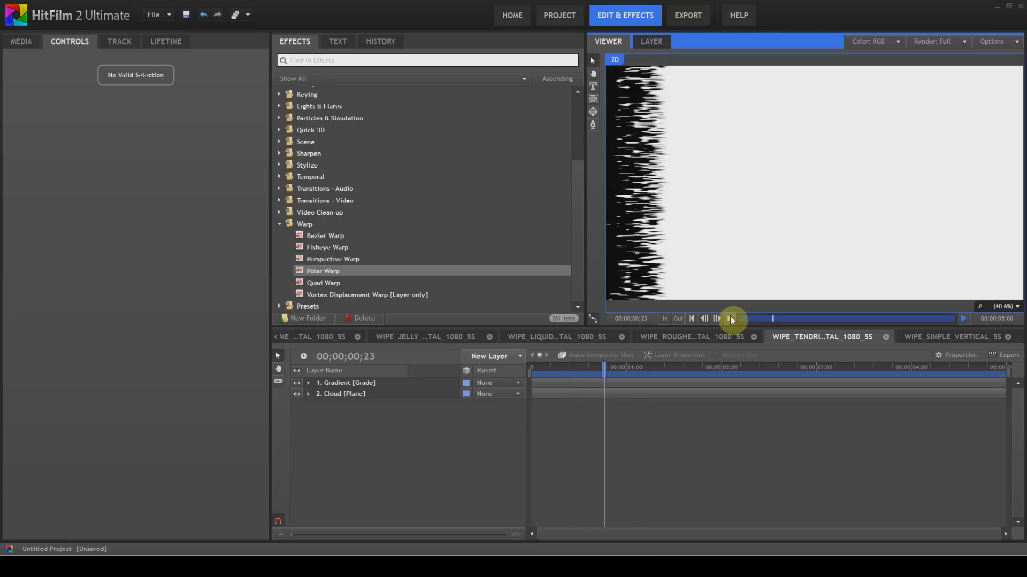
click(730, 319)
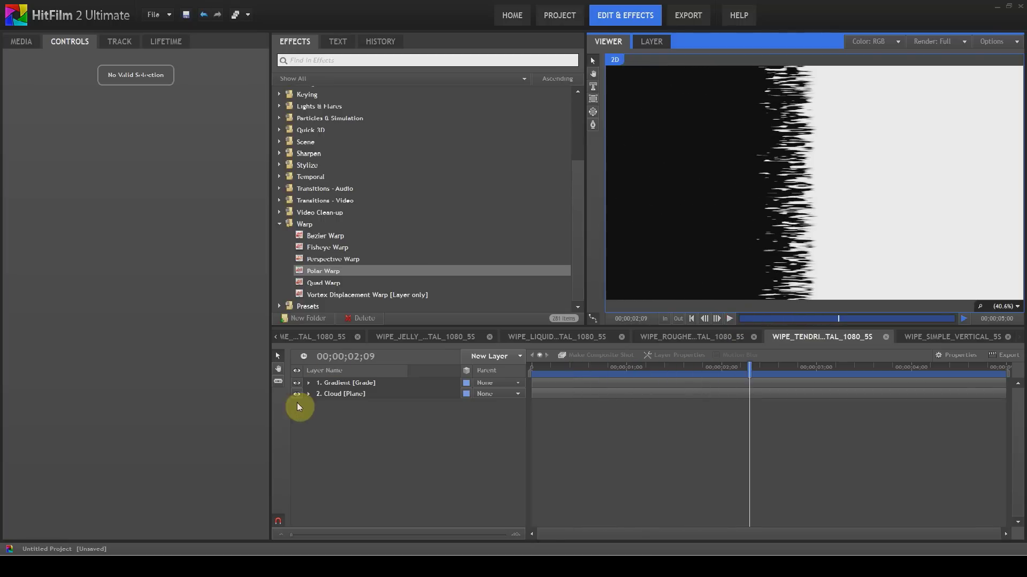
- Apply Polar Warp directly to the Cloud plane after its Clouds effect, and play the warped wipe from the start
click(310, 395)
click(318, 416)
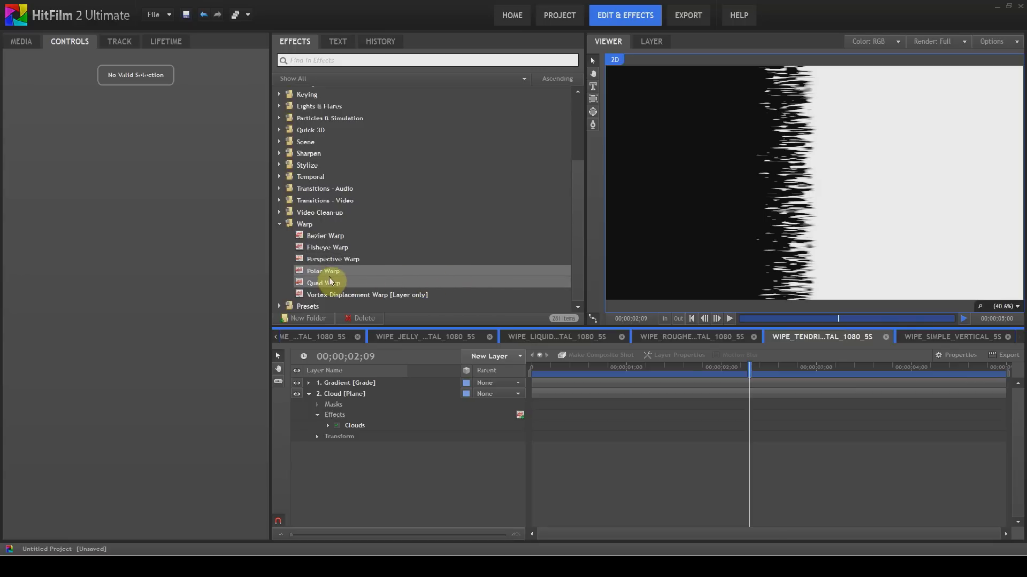
drag(328, 274, 377, 395)
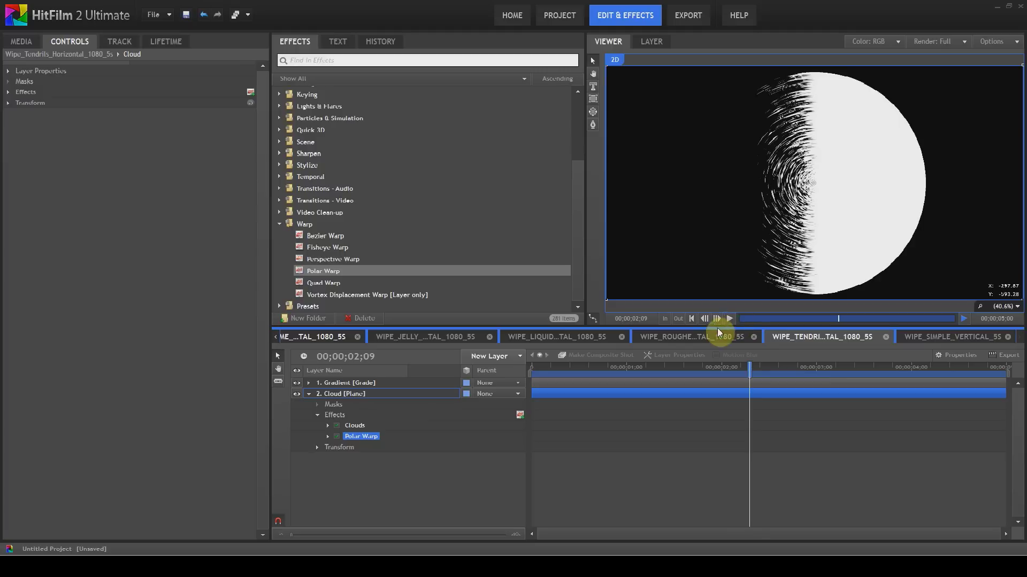
click(693, 319)
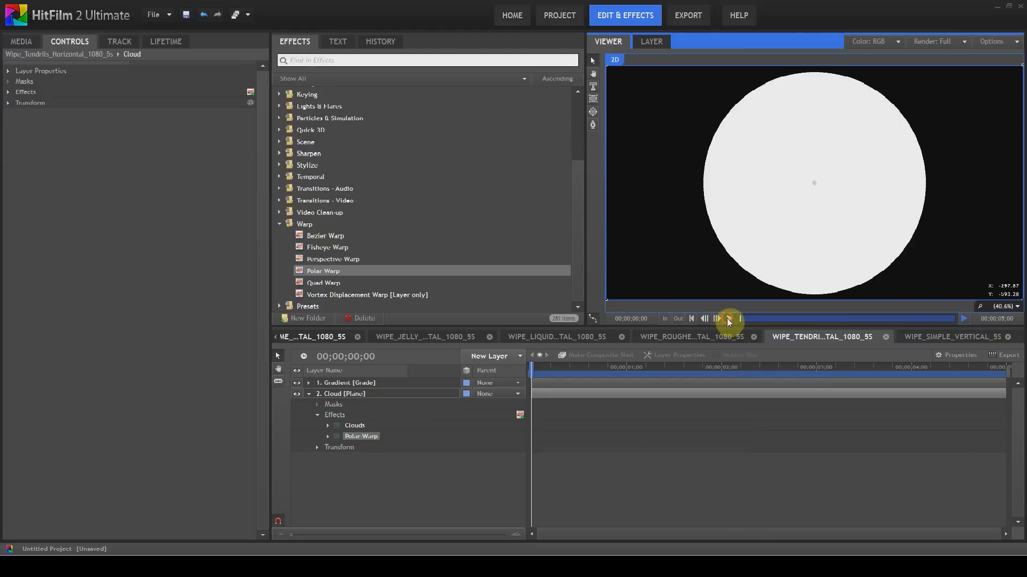
click(728, 318)
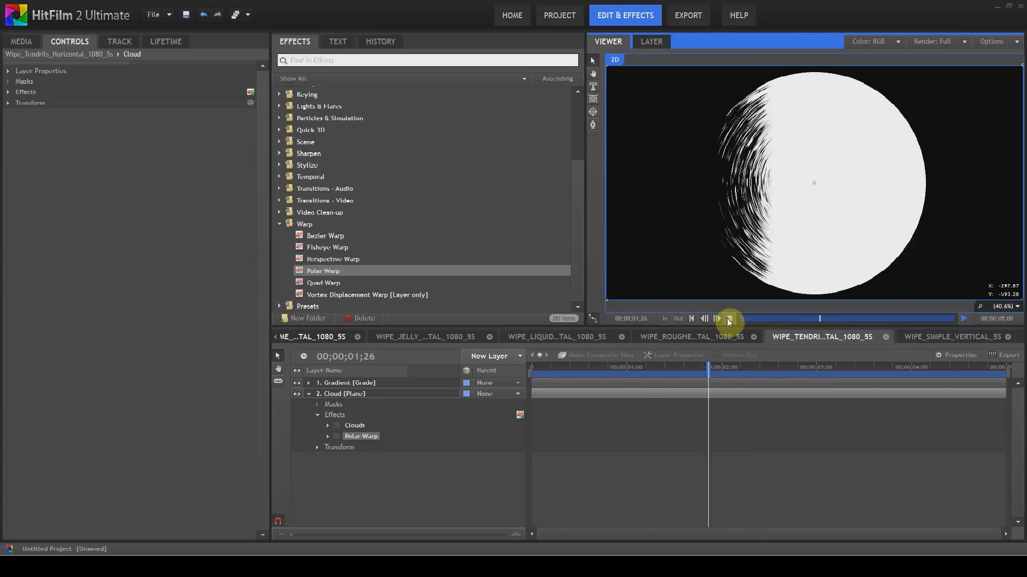
click(729, 319)
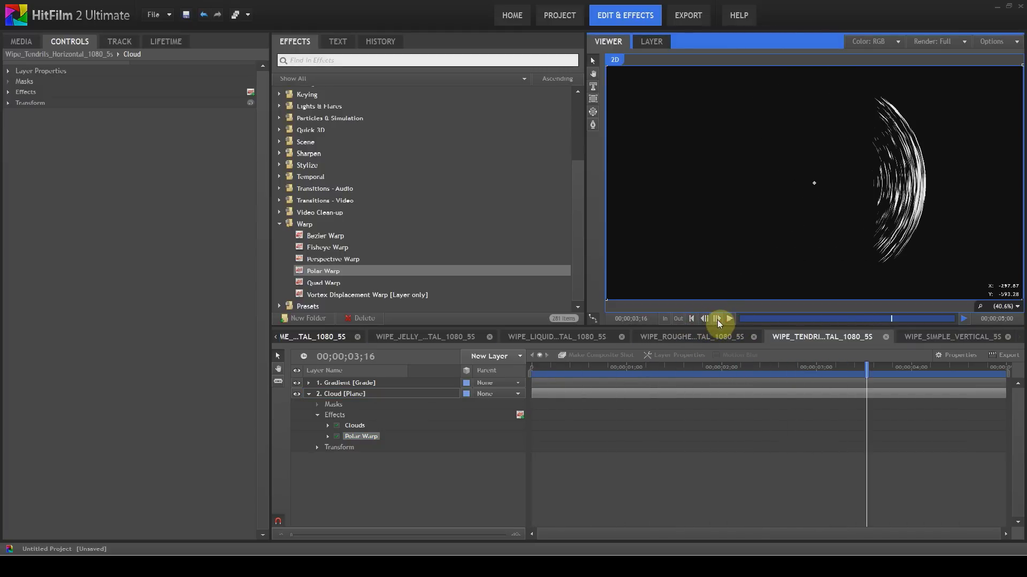
- Enable Reverse in the Cloud plane's Polar Warp settings and play the wipe from the start
right_click(361, 437)
click(354, 441)
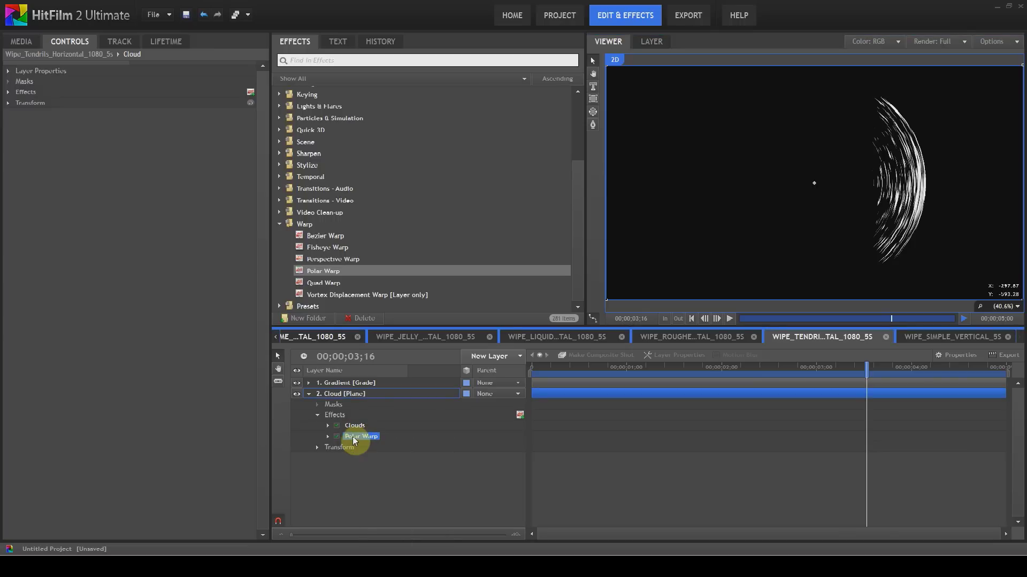
click(8, 92)
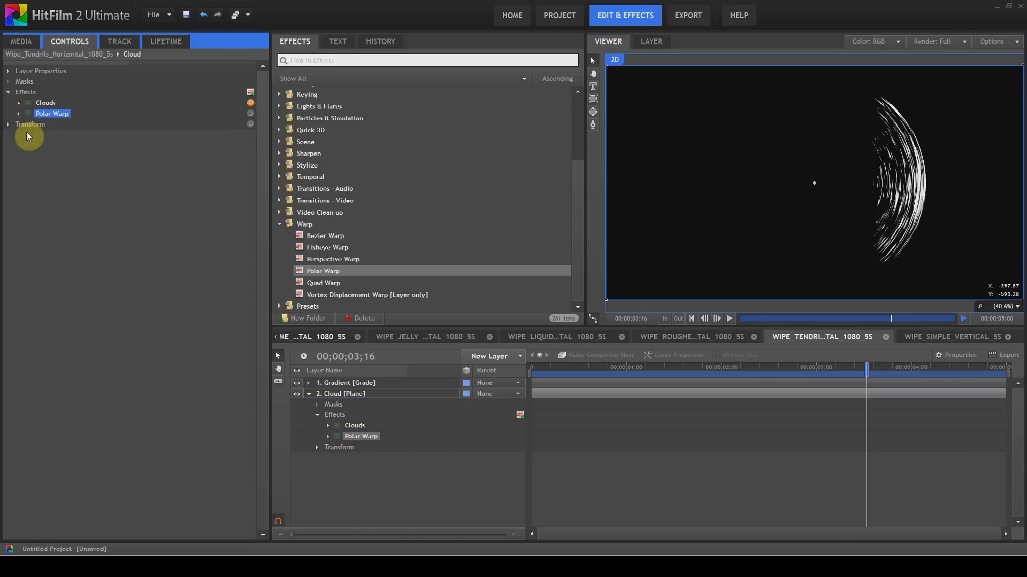
click(18, 114)
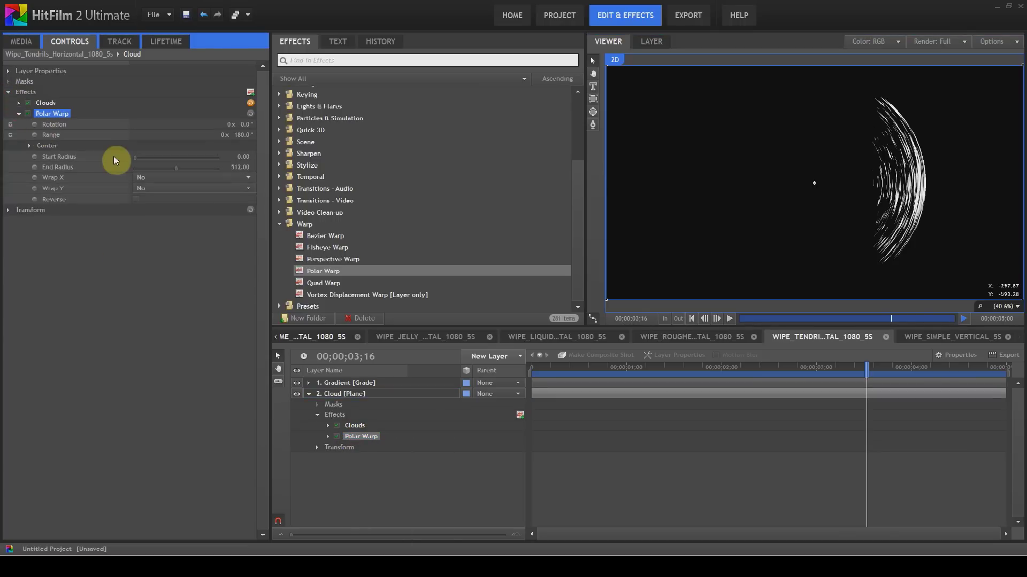
click(137, 199)
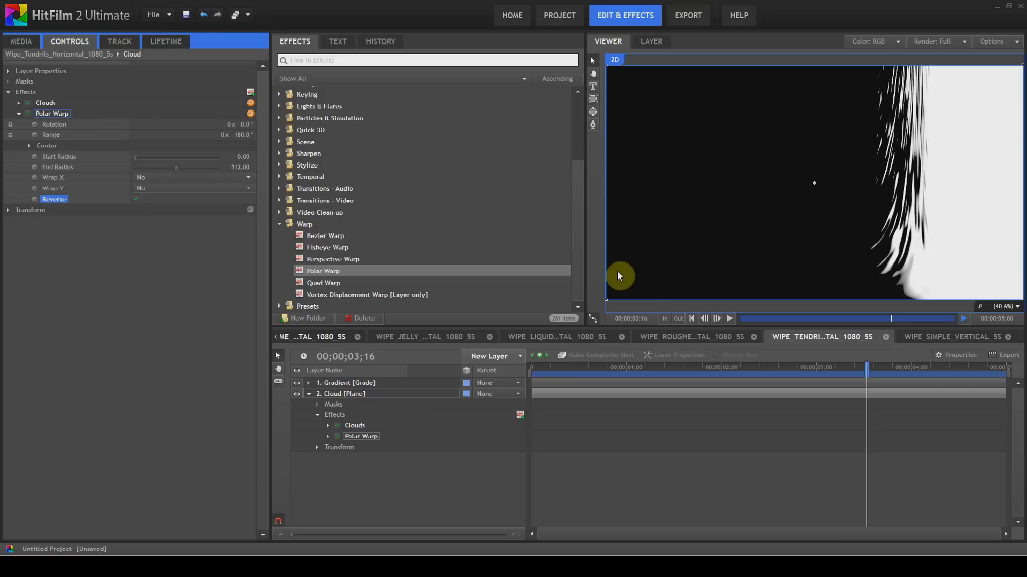
click(689, 318)
click(728, 319)
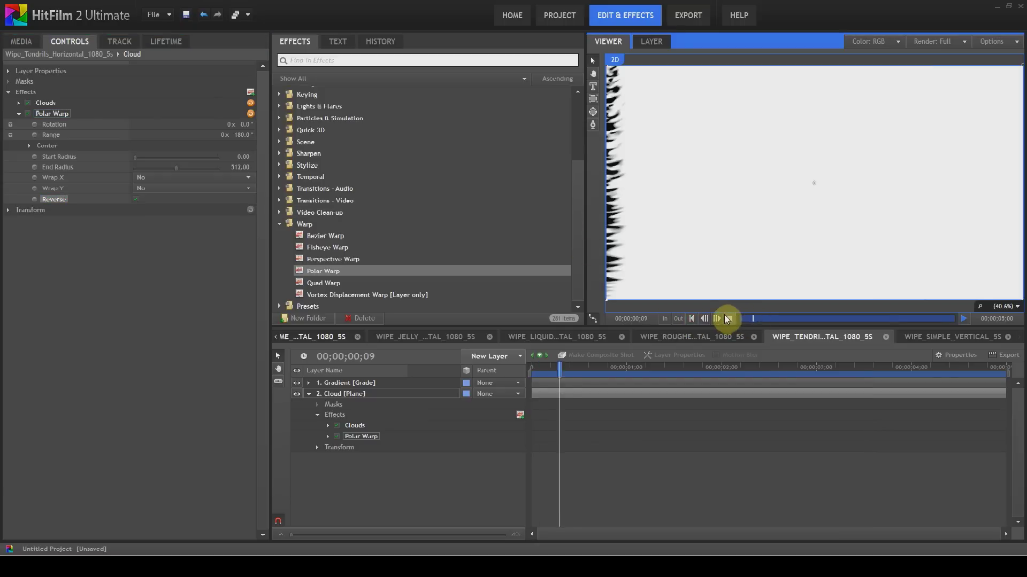